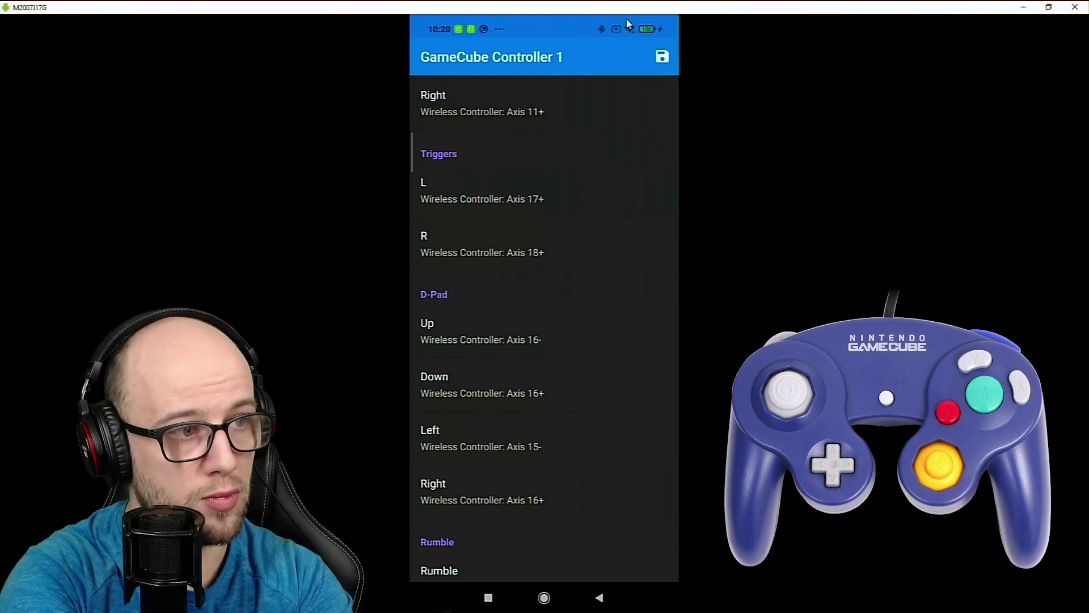
Leave the GameCube Controller 1 mapping and launch Super Smash Bros. Melee from the game library
right_click(629, 24)
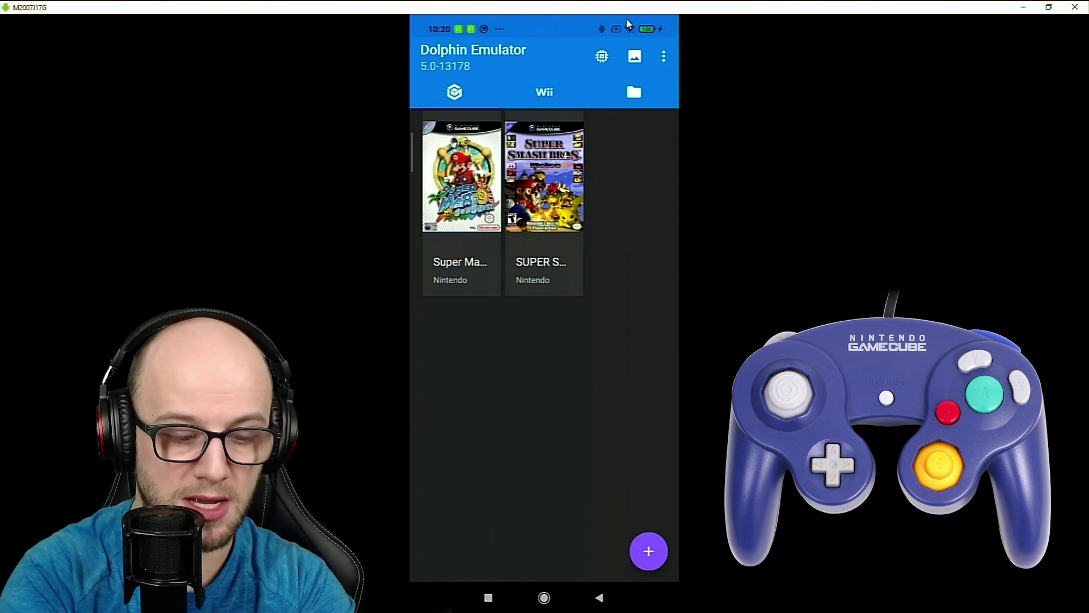
key(ctrl+Right)
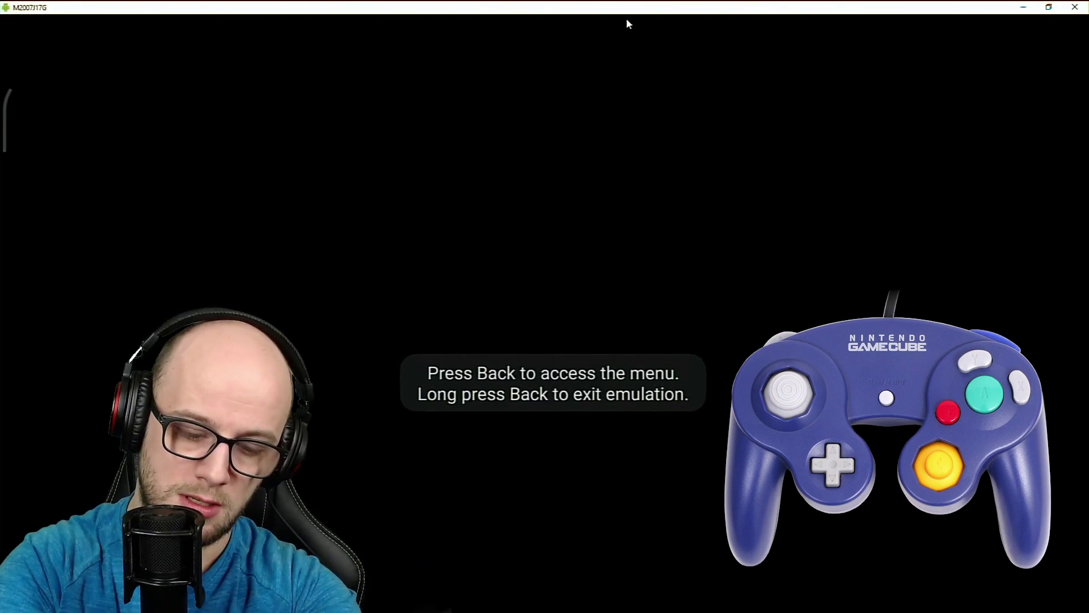
Test the controller's directional input by alternating between Yes and No in the memory card prompt
key(Left)
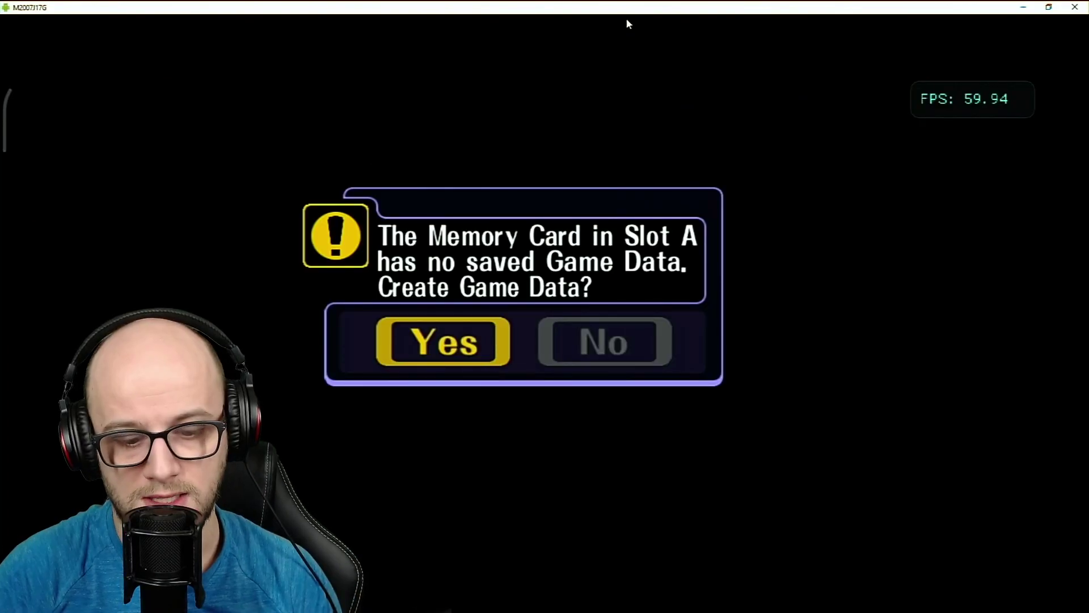
key(Right)
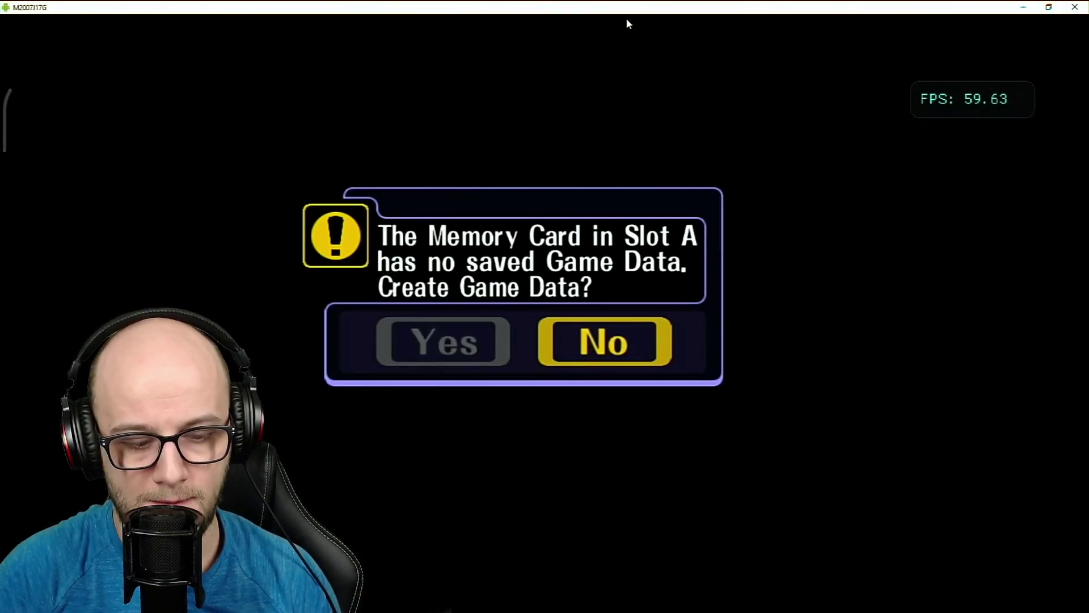
key(Left)
key(Right)
key(Left)
key(Right)
key(Left)
key(Right)
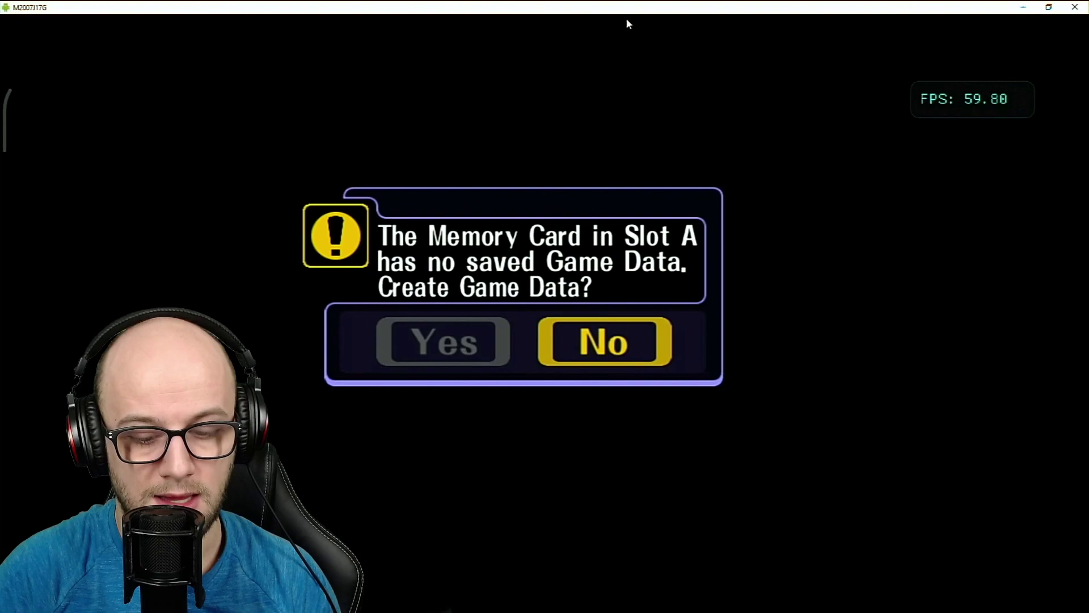
key(Left)
key(Right)
key(Left)
key(Right)
key(Left)
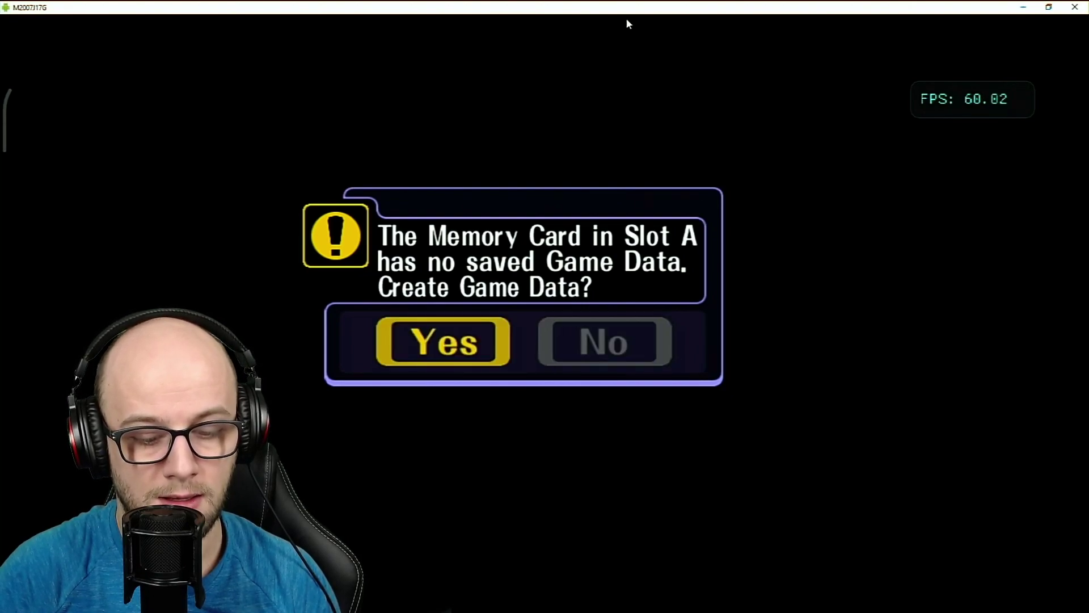
key(Right)
key(Left)
key(Right)
key(Left)
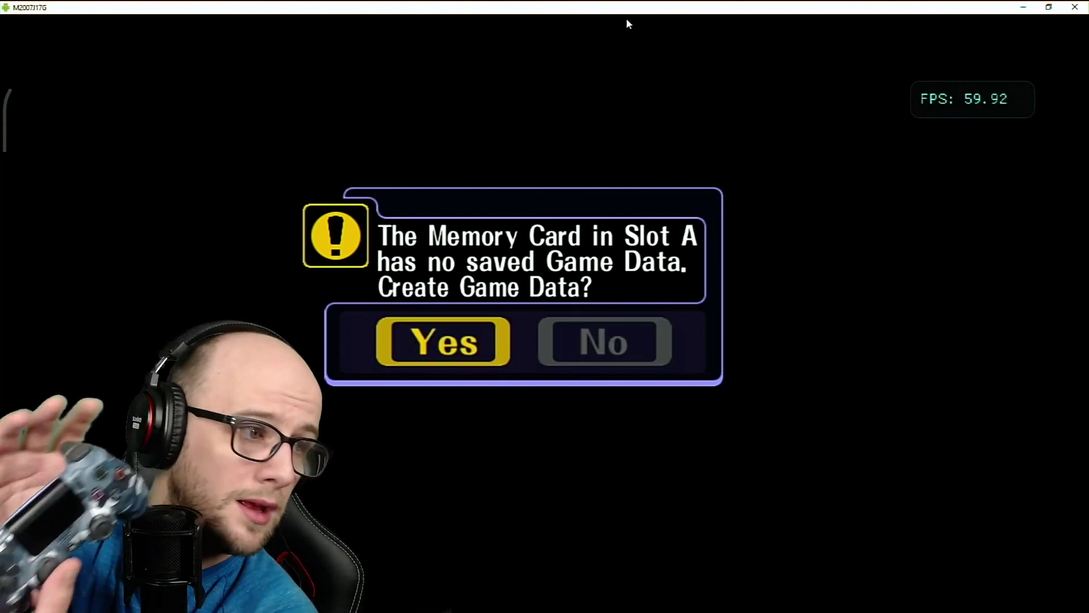
key(Right)
key(Left)
key(Right)
Answer Yes to create new game data on the Memory Card in Slot A
key(Left)
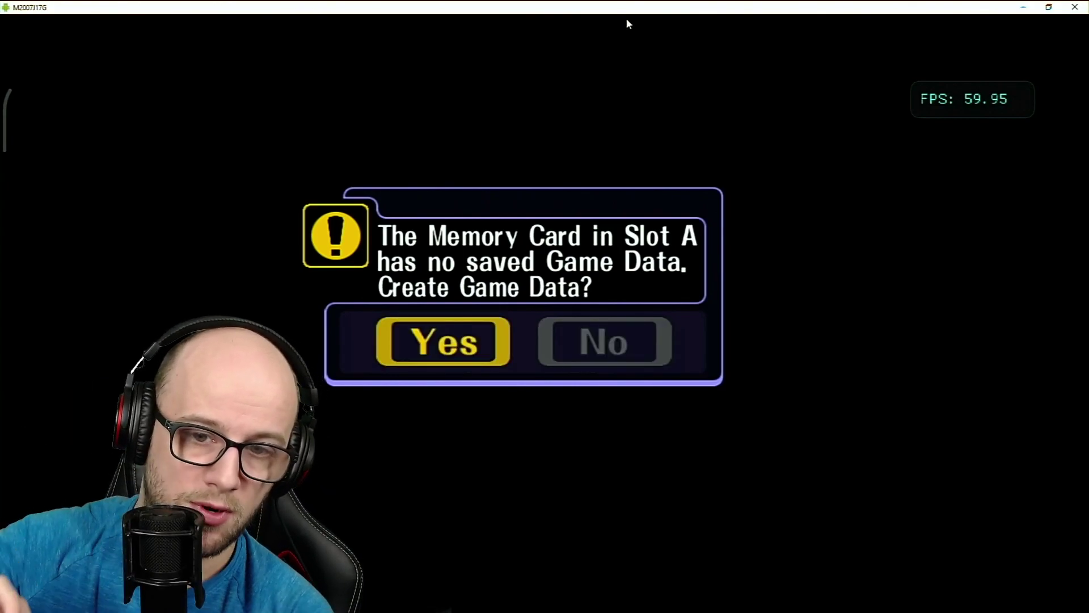
key(Return)
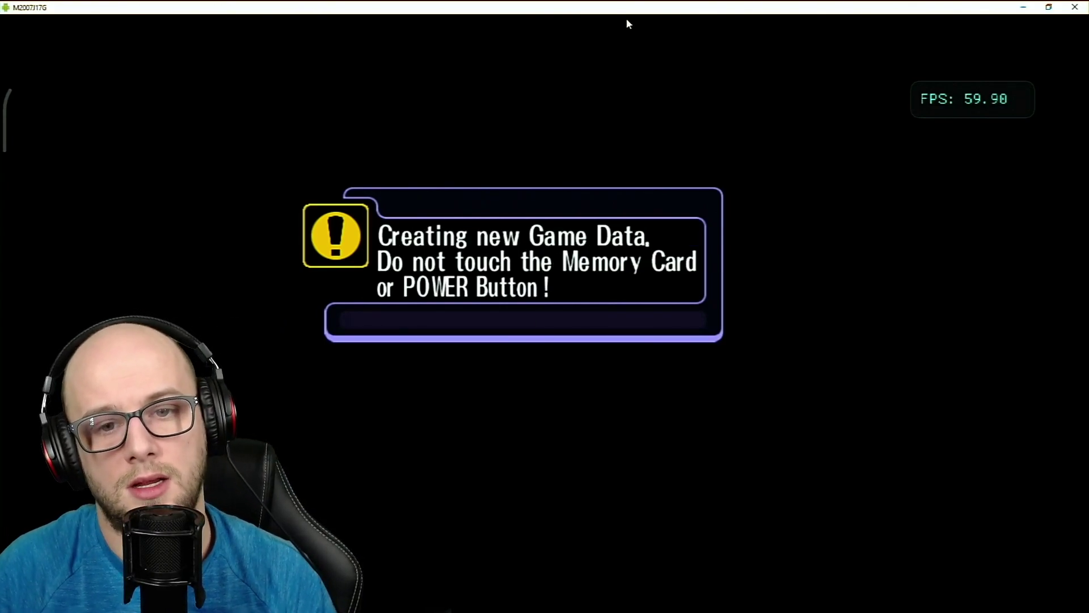
key(Return)
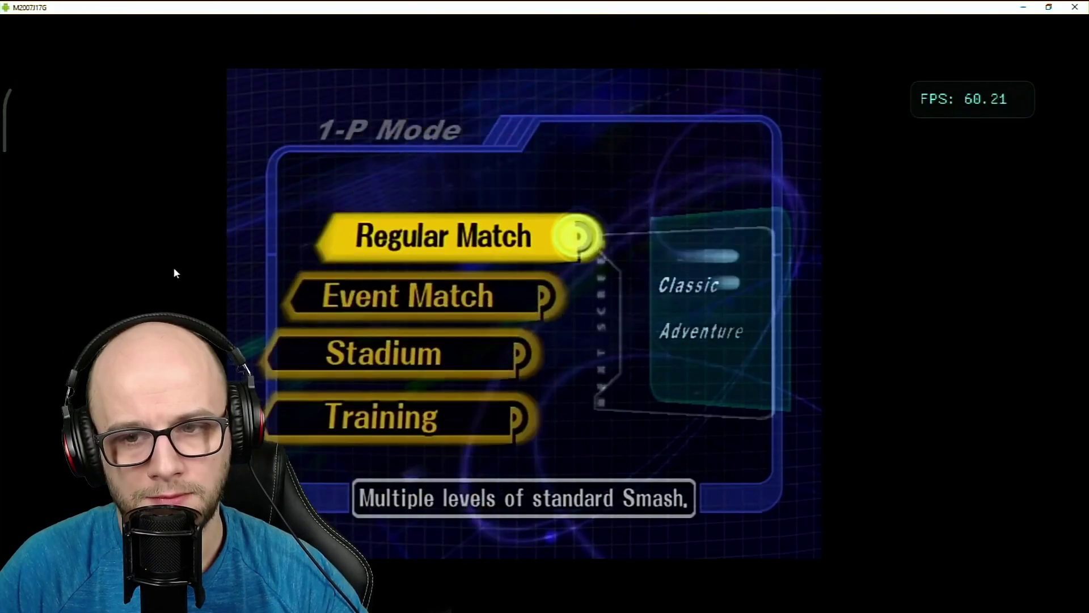
Enter Training from the 1-P Mode options
key(Down)
key(Down)
key(Down)
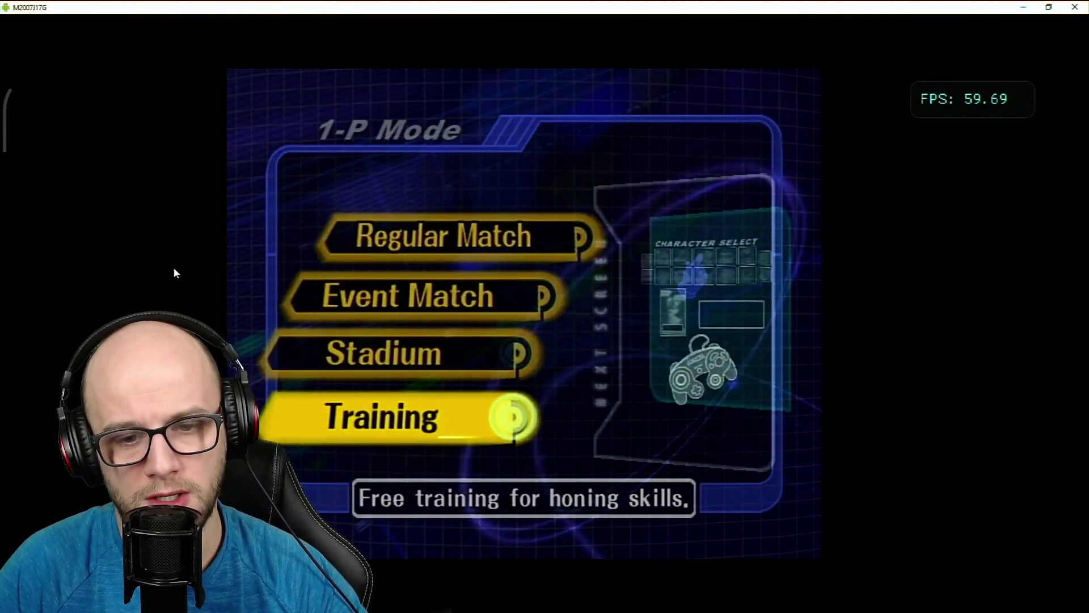
key(Return)
Move the P1 token across the character grid and choose Pikachu as the player 1 fighter
key(Right)
key(Up)
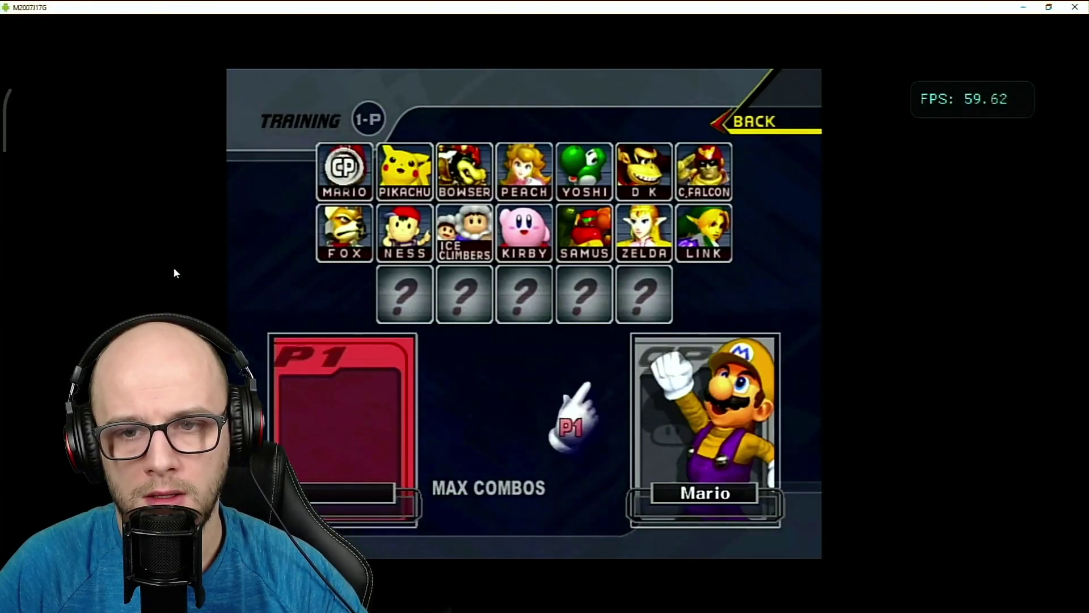
key(Left)
key(Right)
key(Left)
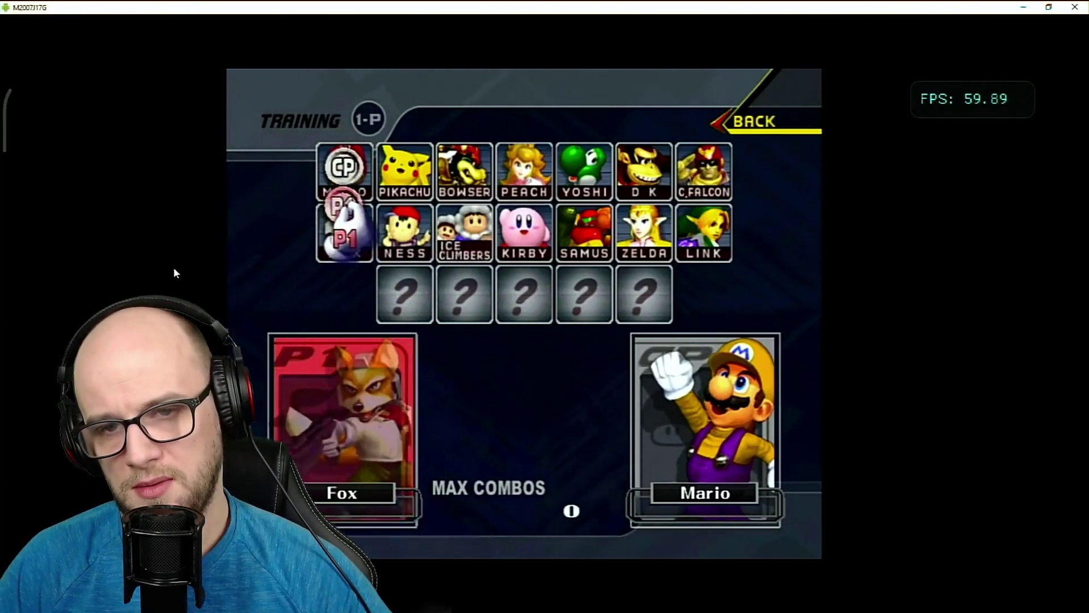
key(Down)
key(Right)
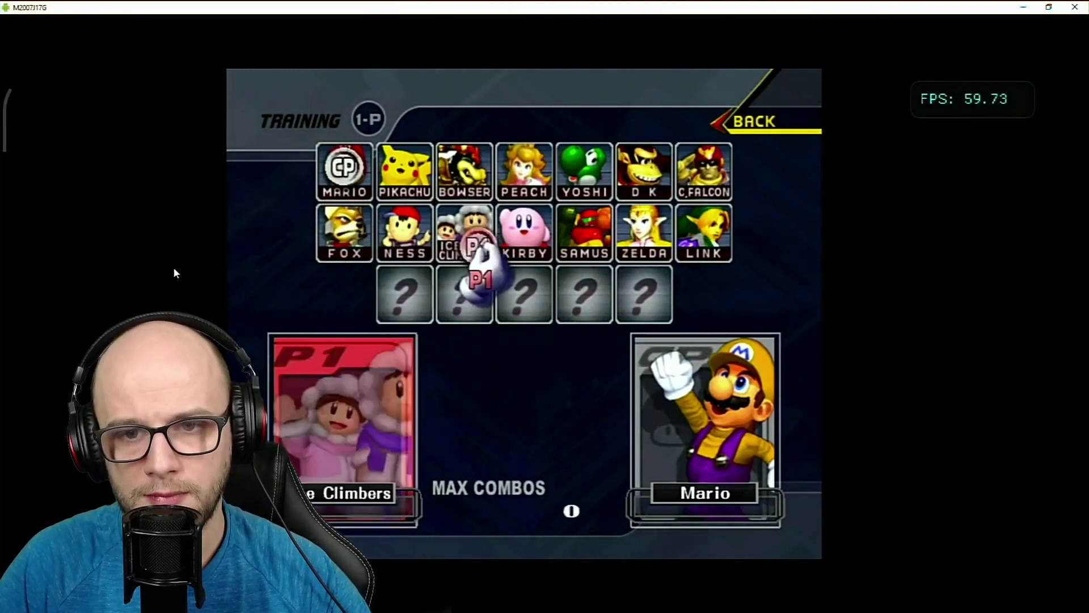
key(Up)
key(Left)
key(Left)
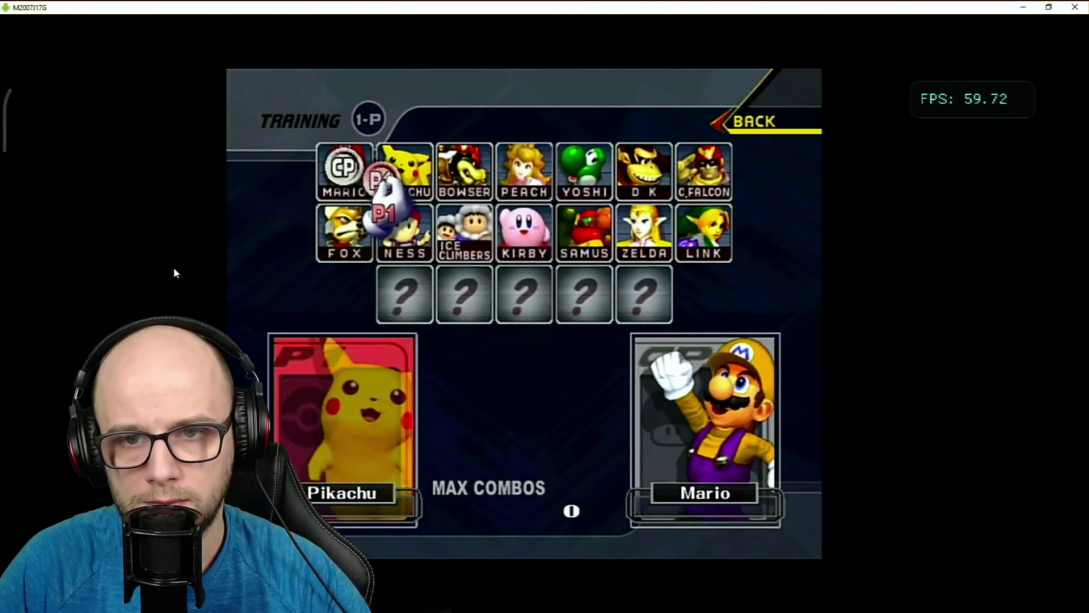
key(Up)
key(Down)
key(Left)
key(Right)
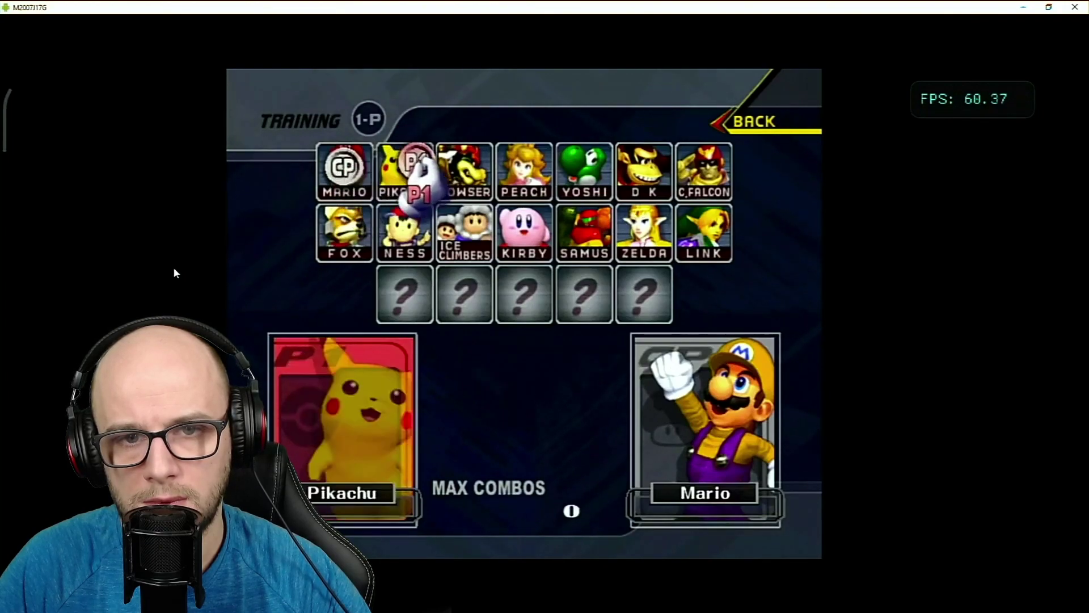
key(Return)
Try moving the free P1 hand around the character screen, and proceed to stage selection with Pikachu against Mario
key(Down)
key(Down)
key(Right)
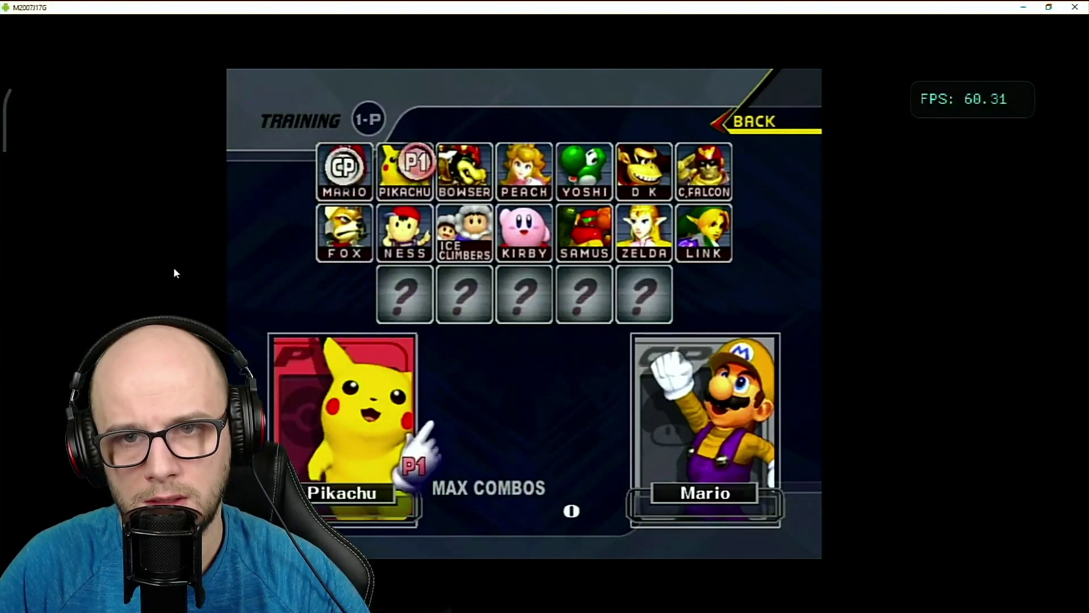
key(Left)
key(Right)
key(Left)
key(Up)
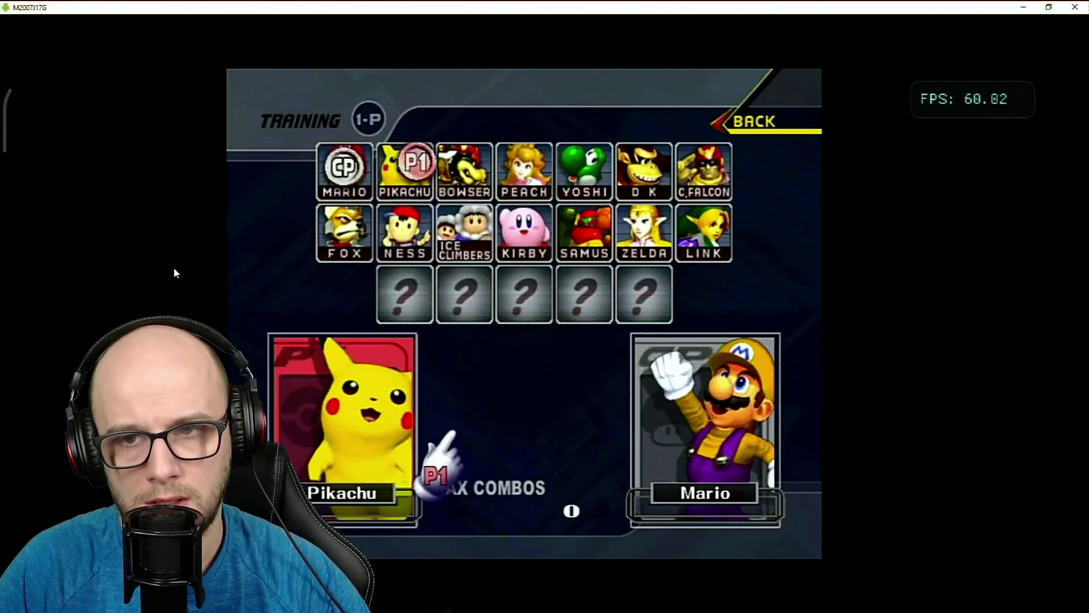
key(Right)
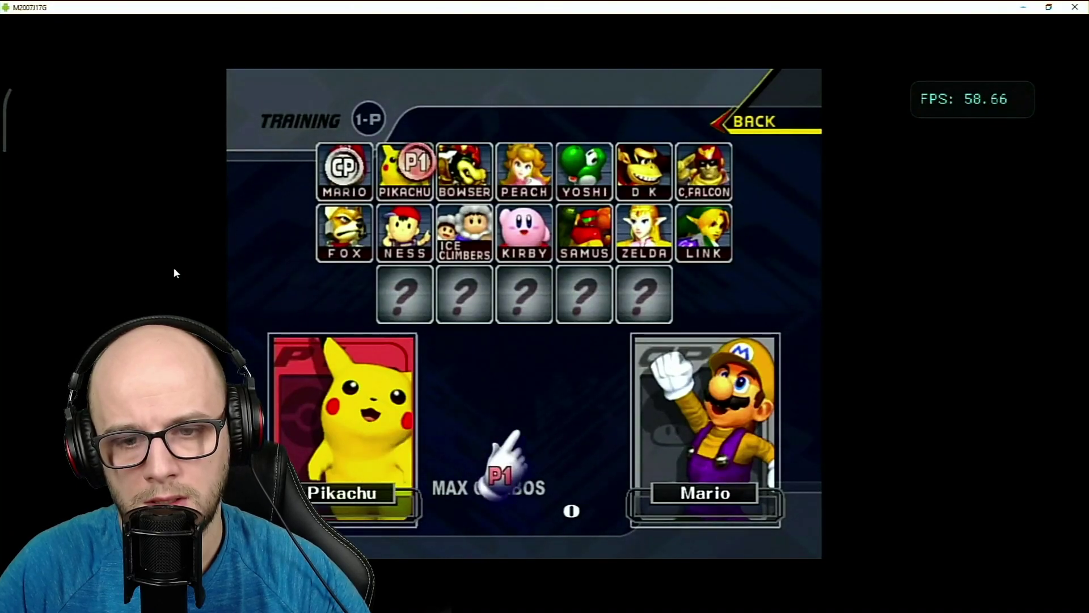
key(Return)
Browse the available stages across all rows of the stage grid to check how the cursor responds
key(Up)
key(Left)
key(Down)
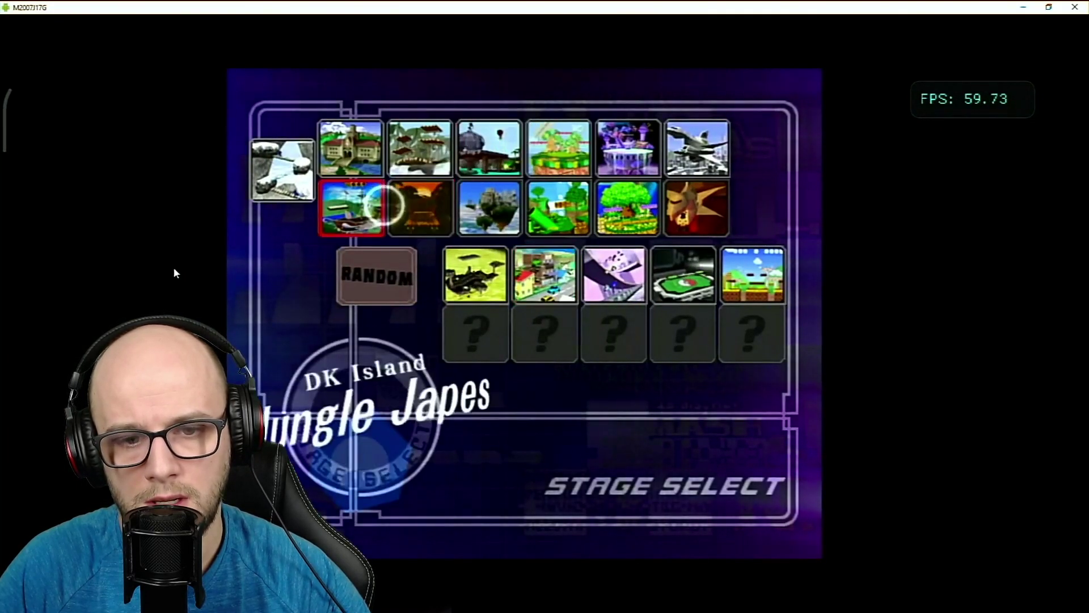
key(Right)
key(Left)
key(Up)
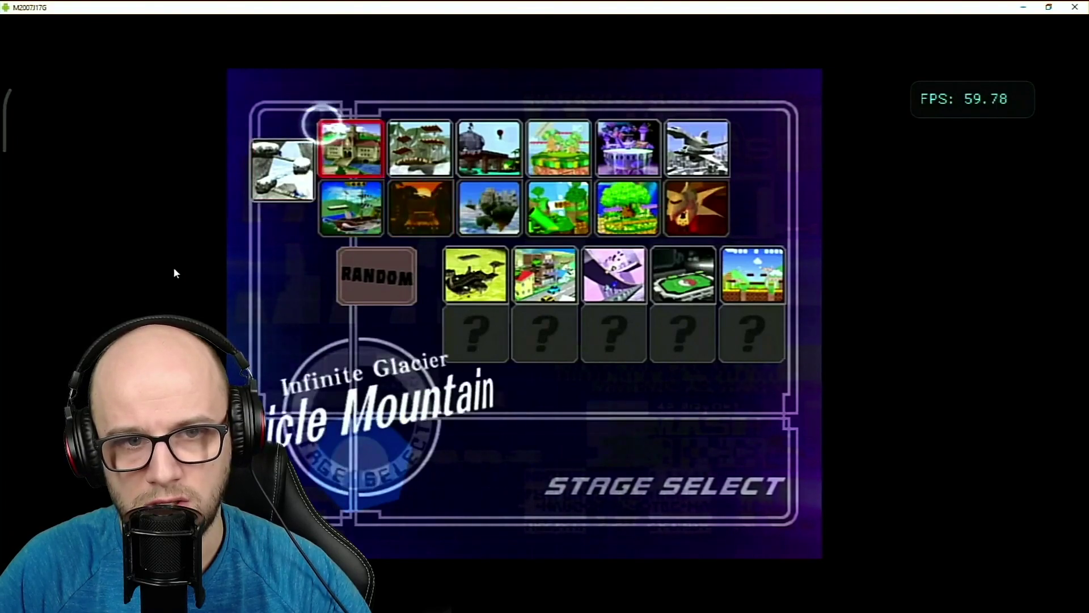
key(Right)
key(Down)
key(Left)
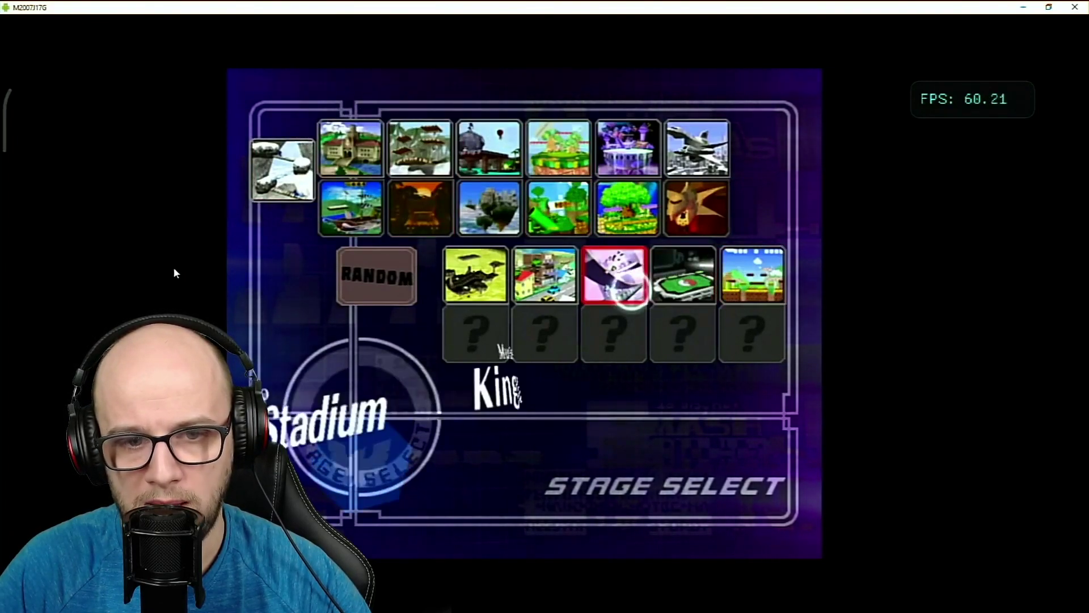
key(Left)
key(Right)
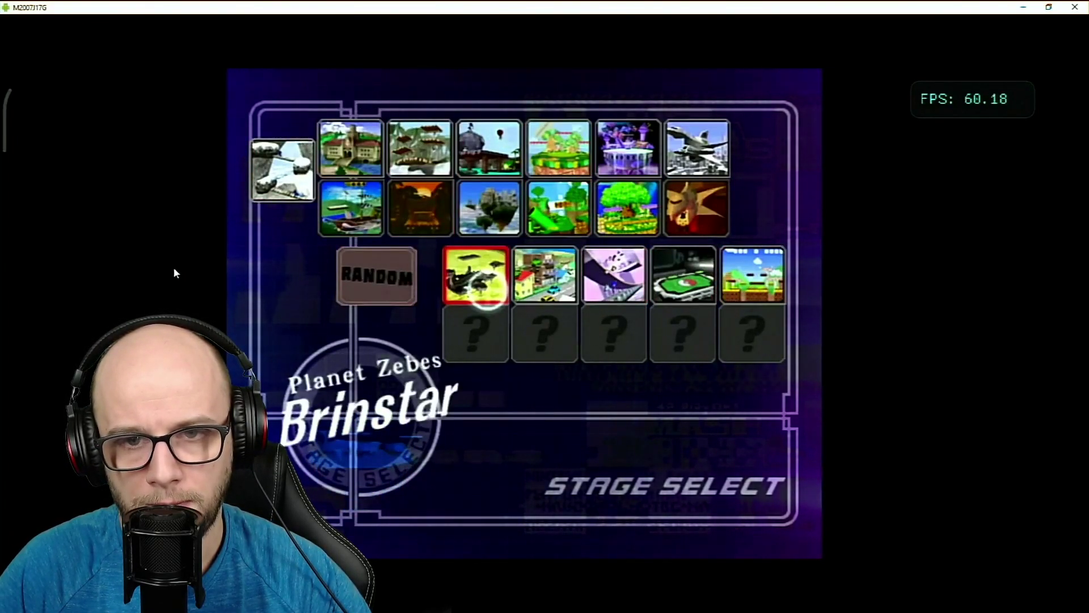
key(Up)
key(Right)
key(Right)
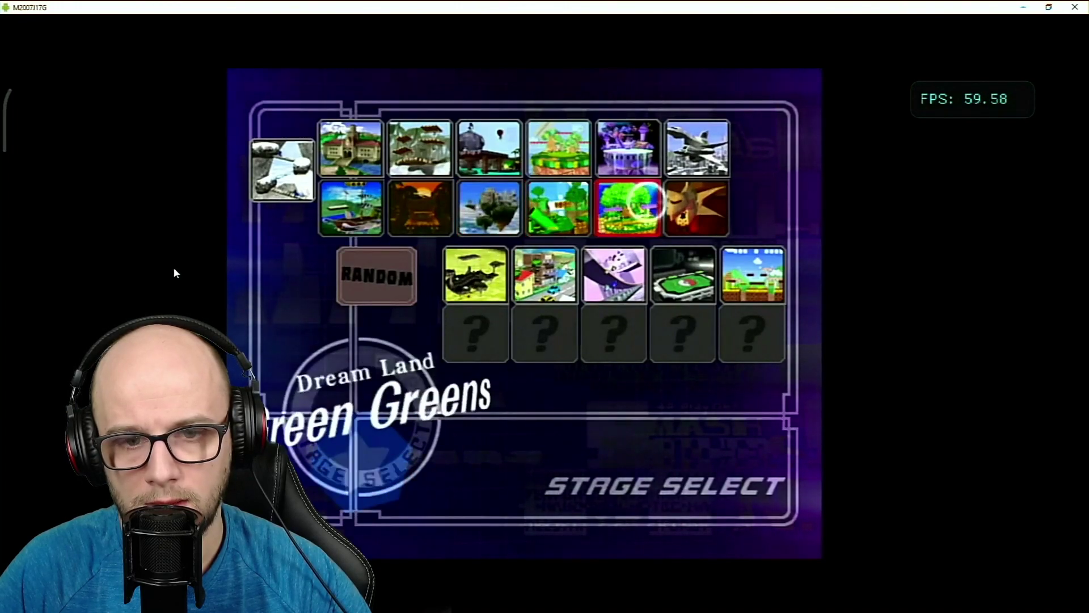
key(Right)
key(Up)
key(Left)
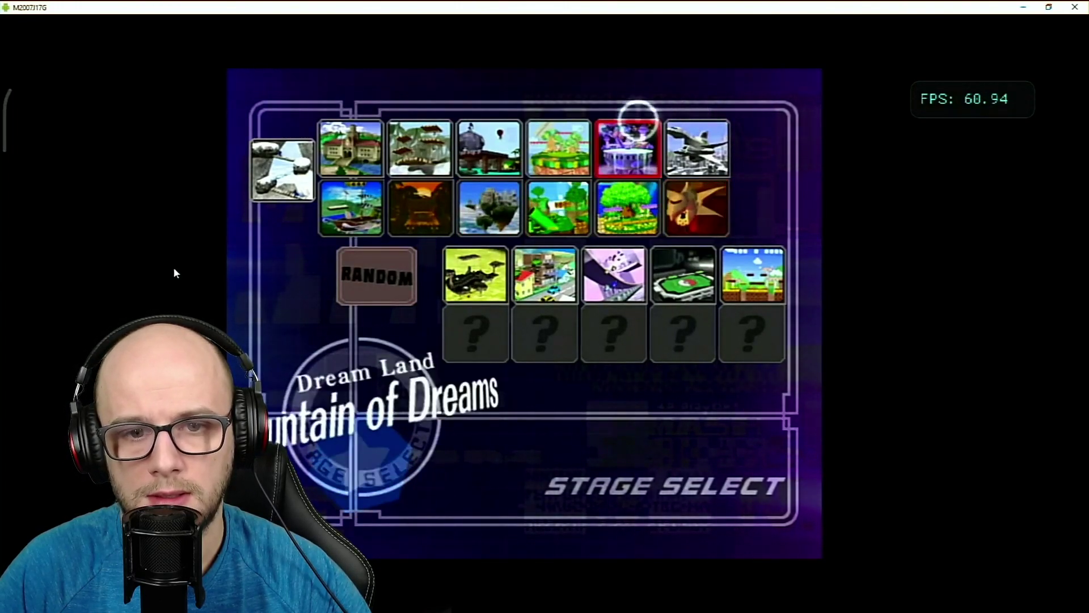
key(Right)
key(Left)
key(Left)
key(Left)
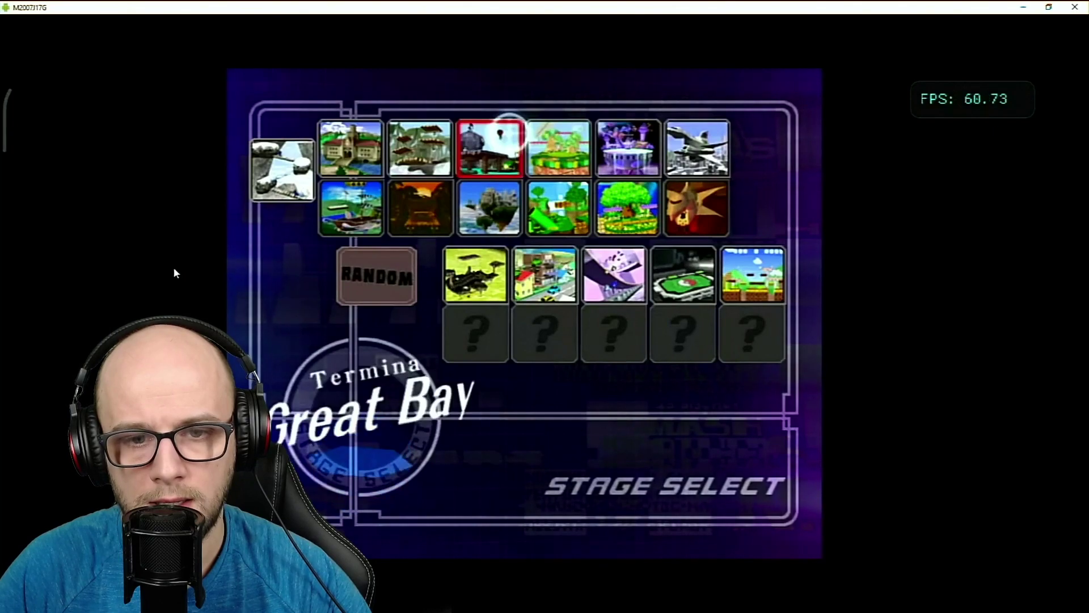
key(Right)
key(Left)
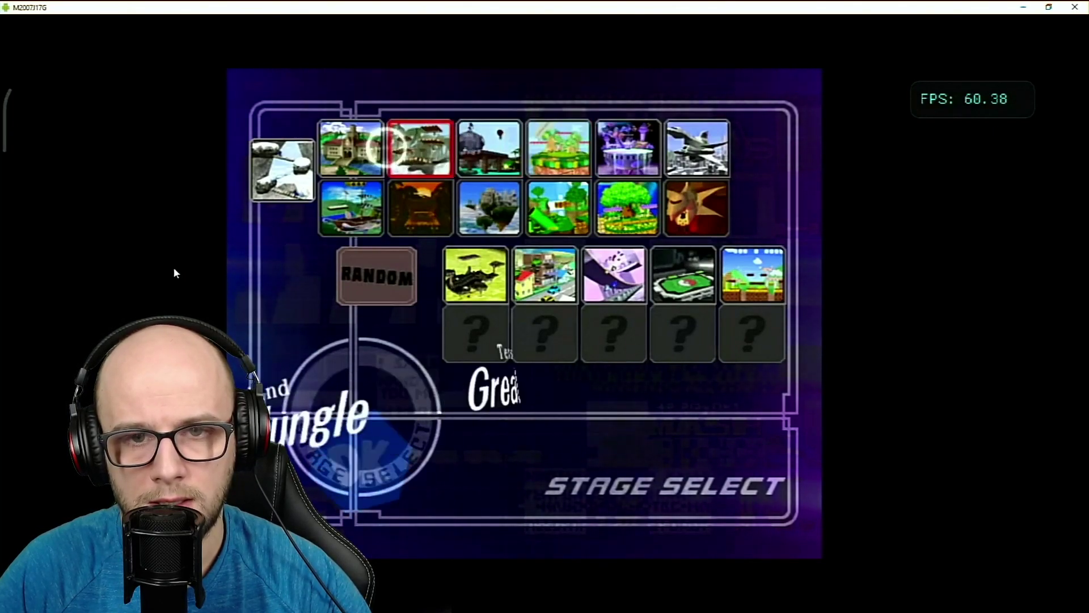
key(Left)
key(Right)
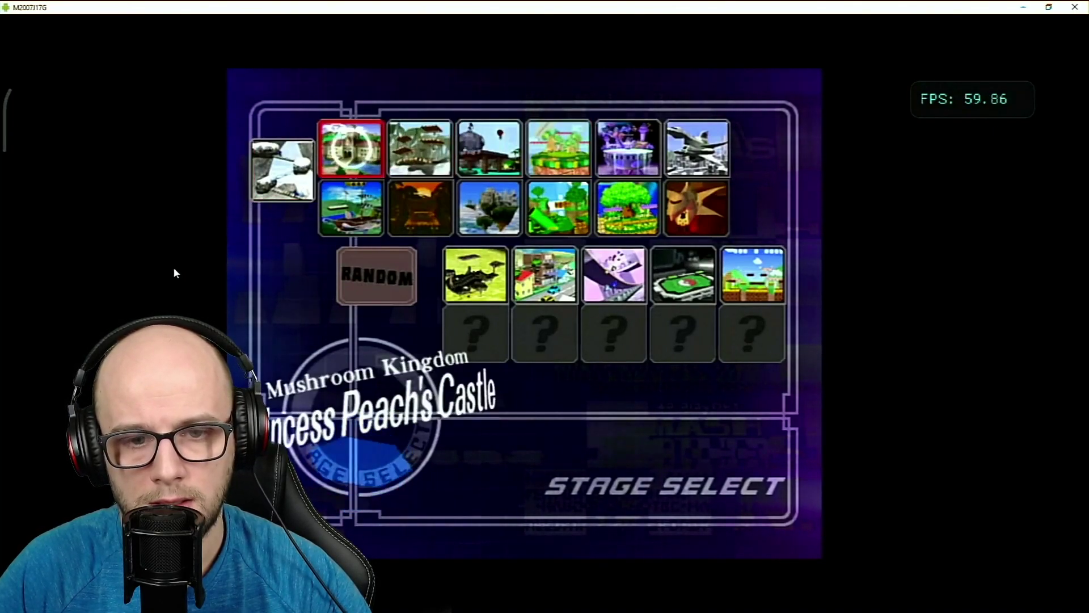
key(Down)
key(Right)
key(Left)
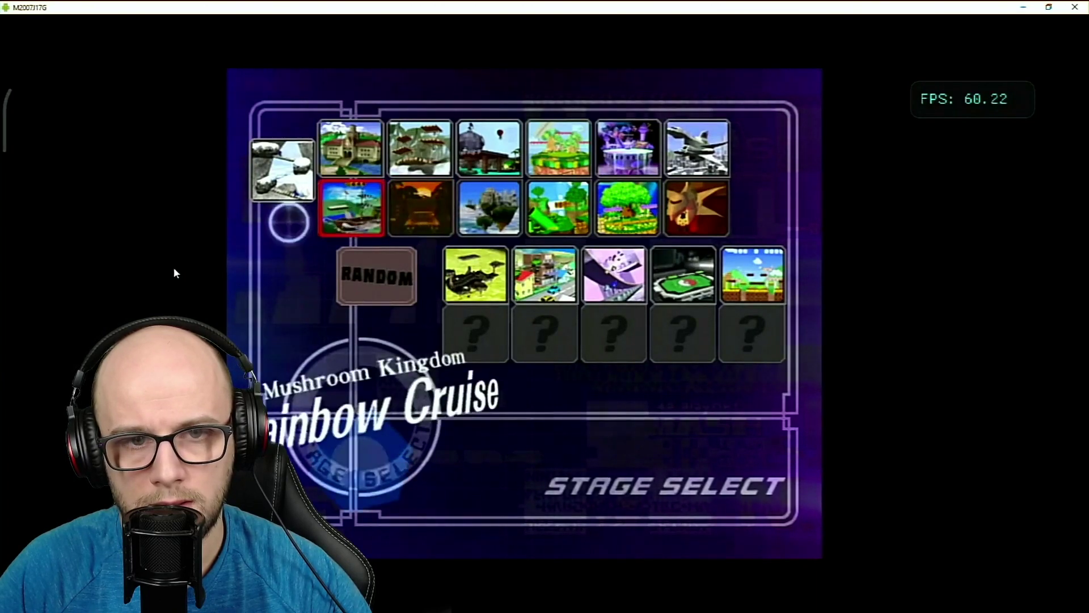
key(Up)
key(Down)
key(Right)
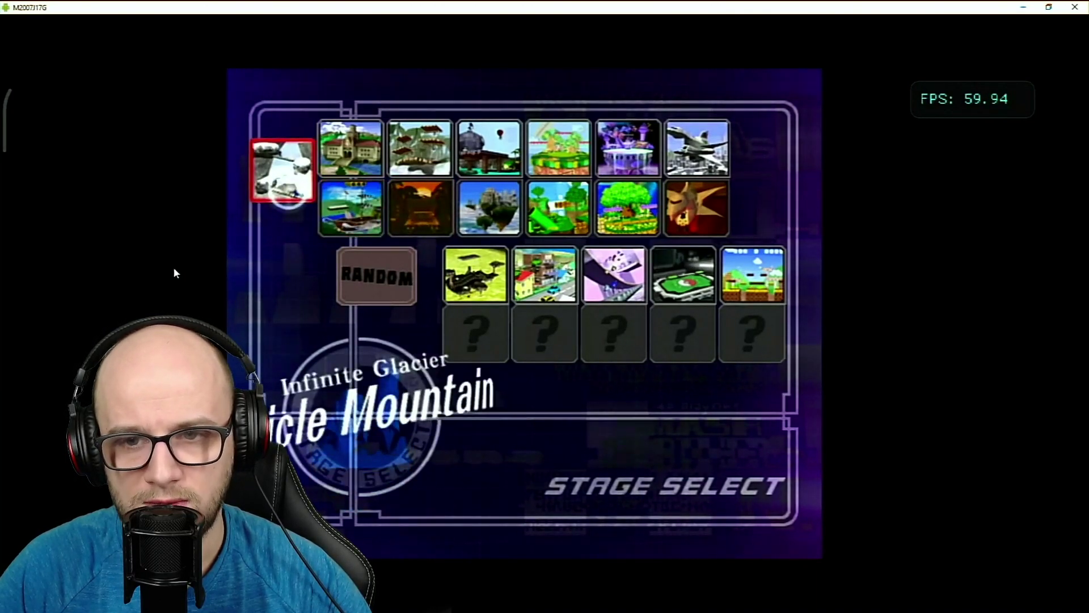
key(Right)
key(Up)
key(Right)
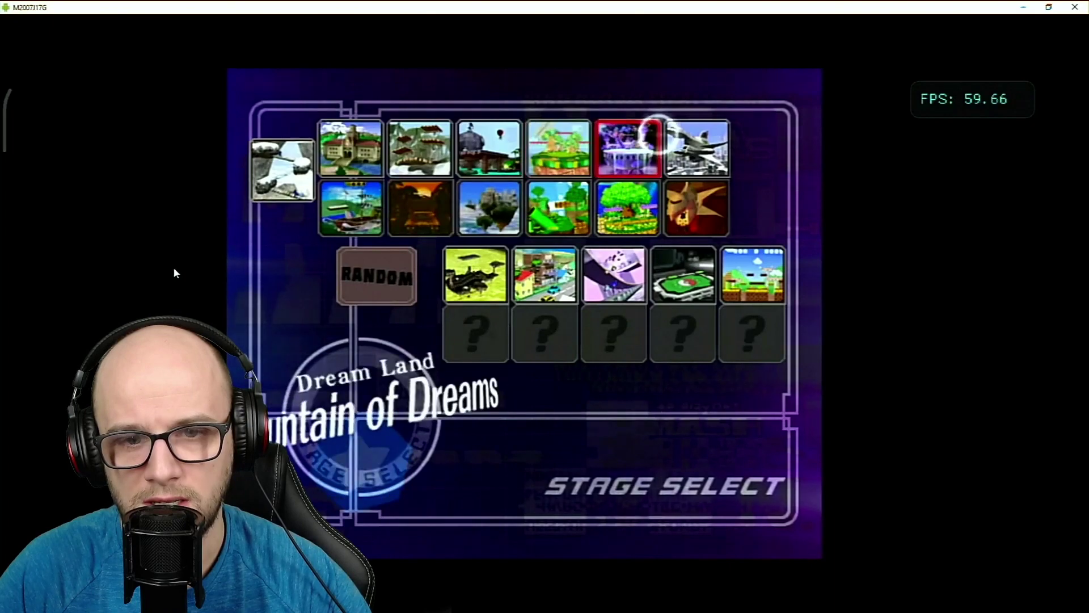
key(Left)
key(Left)
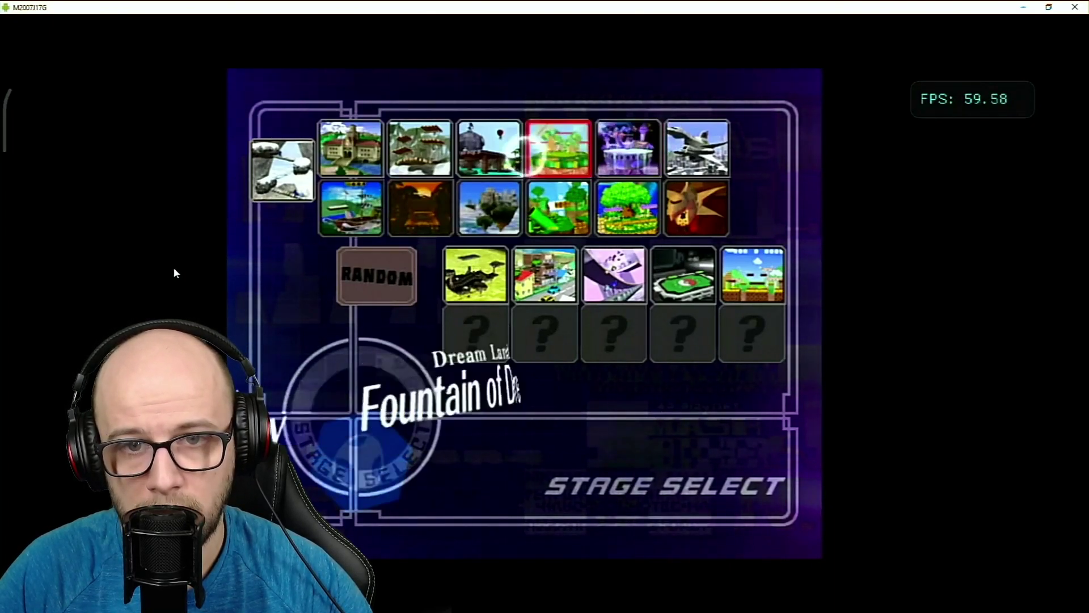
Choose the Random stage option and start the training match
key(Left)
key(Right)
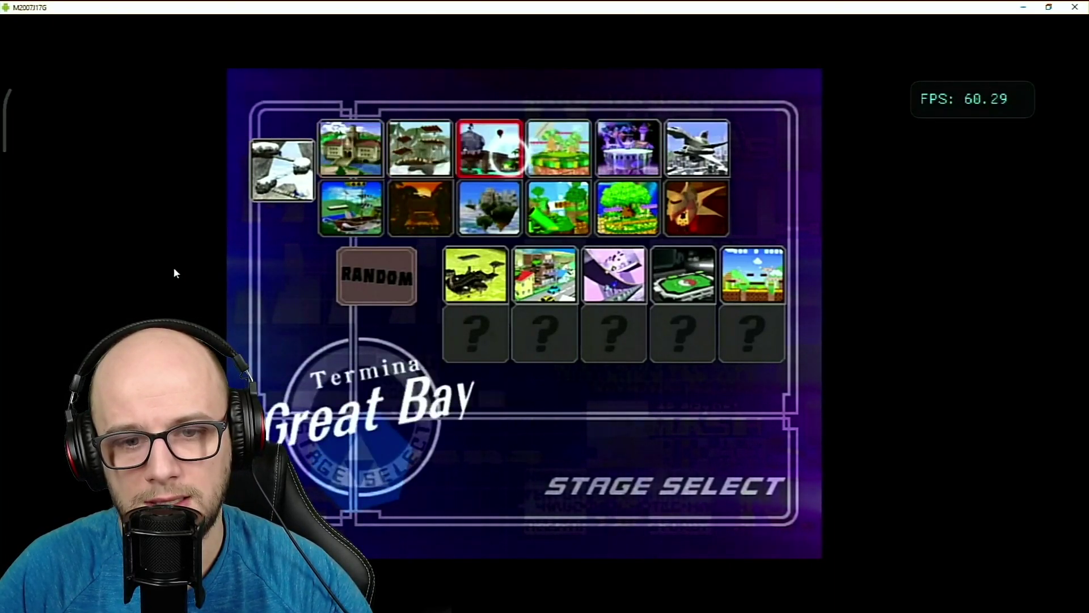
key(Left)
key(Down)
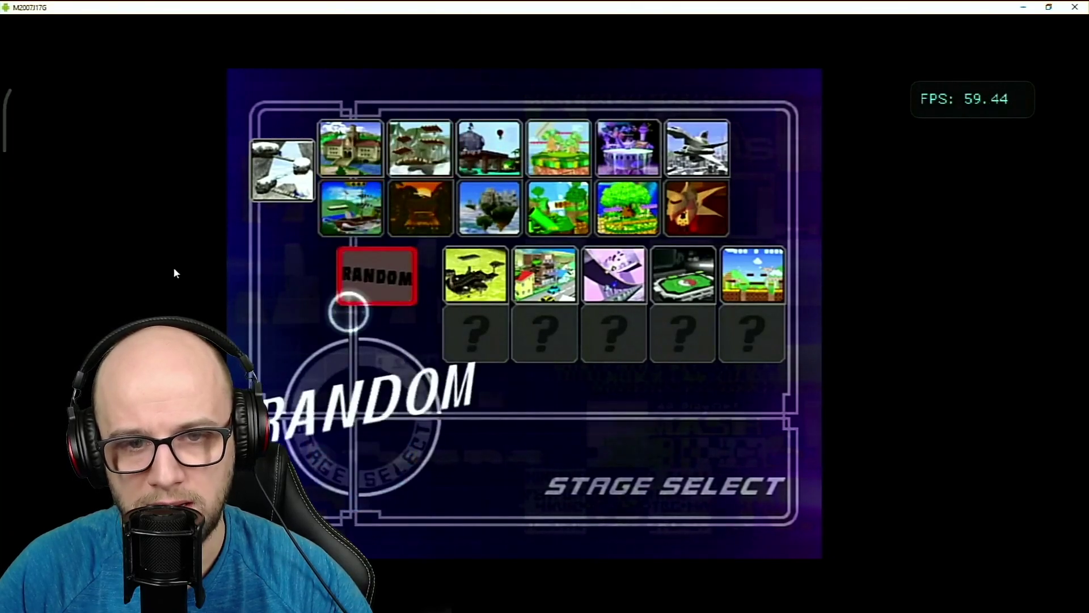
key(Return)
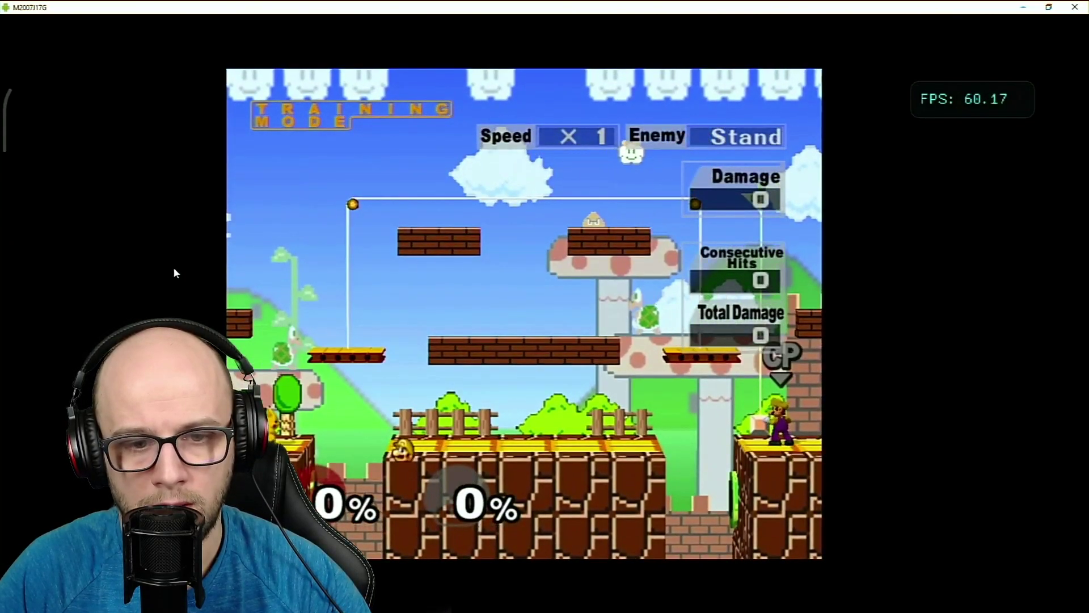
Make Pikachu jump and move towards the CPU Mario on the training stage to test the controller
key(Up)
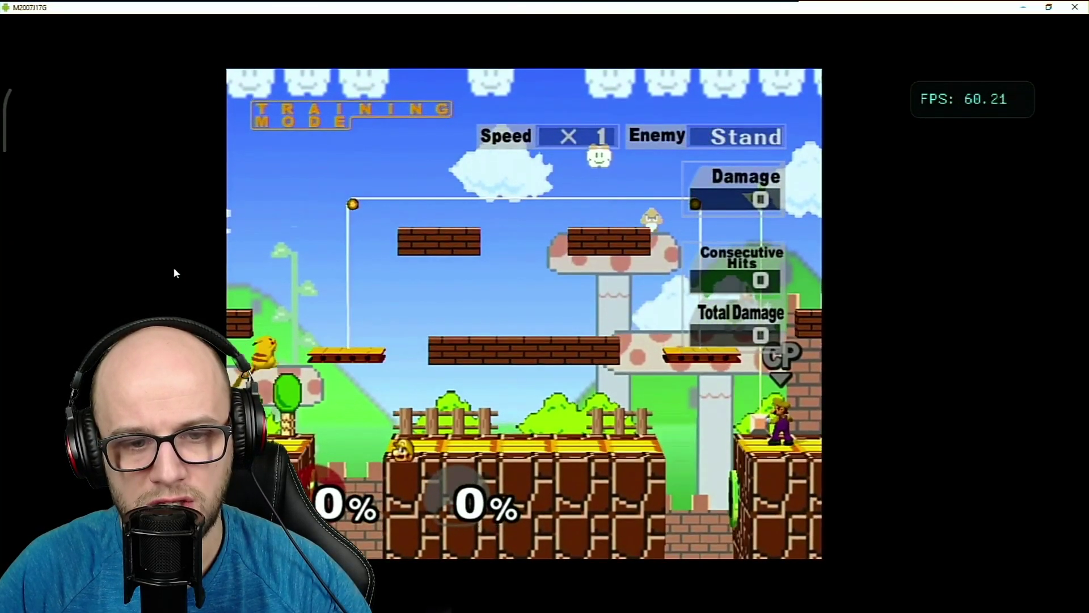
key(Up)
key(Right)
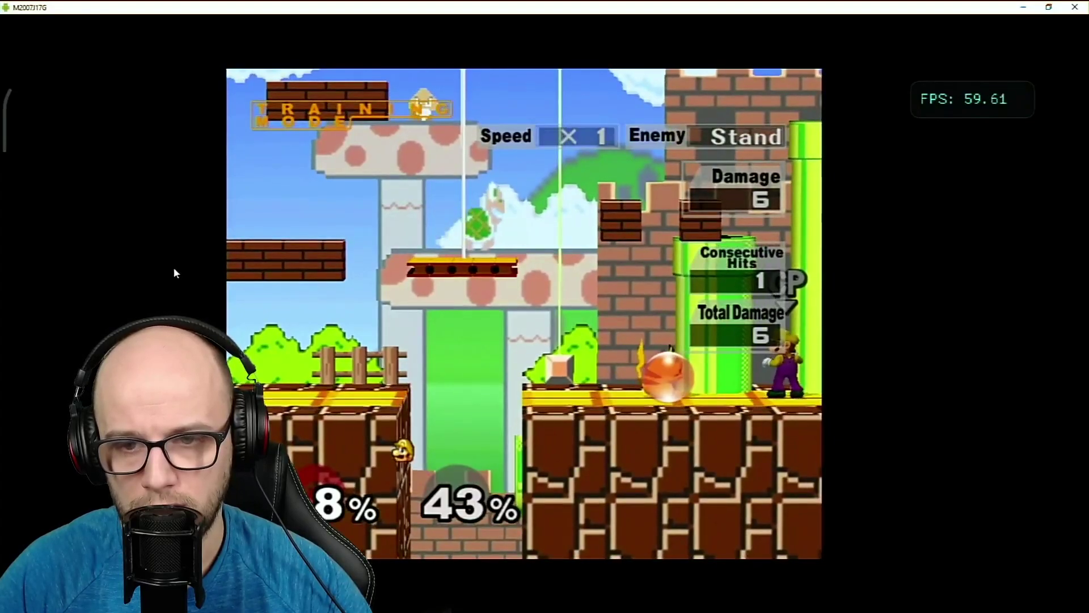
Pause the match, go through the training settings with No. of CPs set to 2, and finish the training session
key(Return)
key(Down)
key(Right)
key(Down)
key(Right)
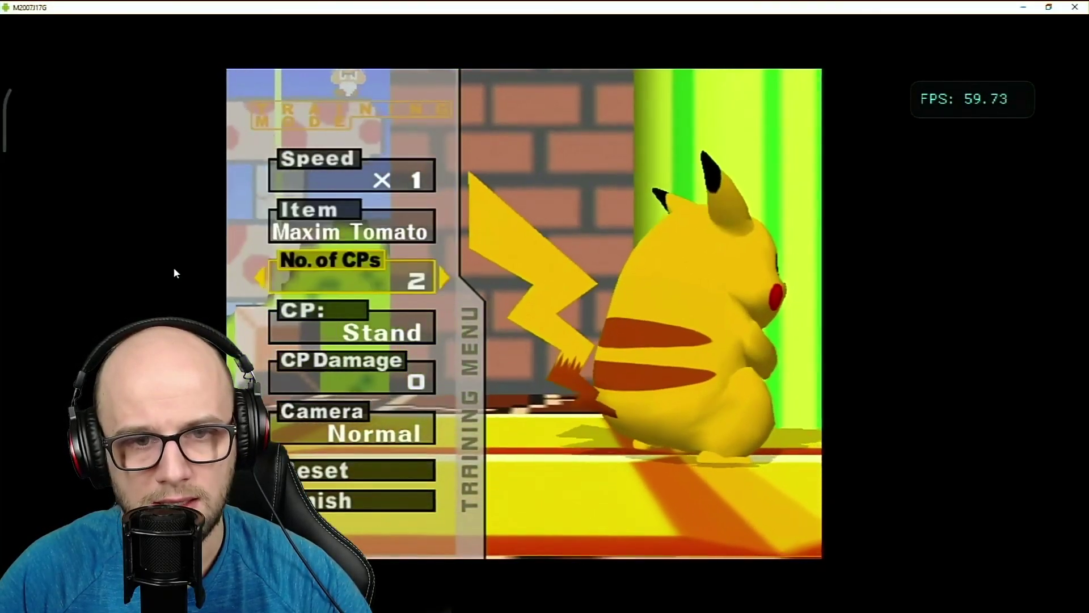
key(Down)
key(Right)
key(Down)
key(Right)
key(Down)
key(Right)
key(Down)
key(Down)
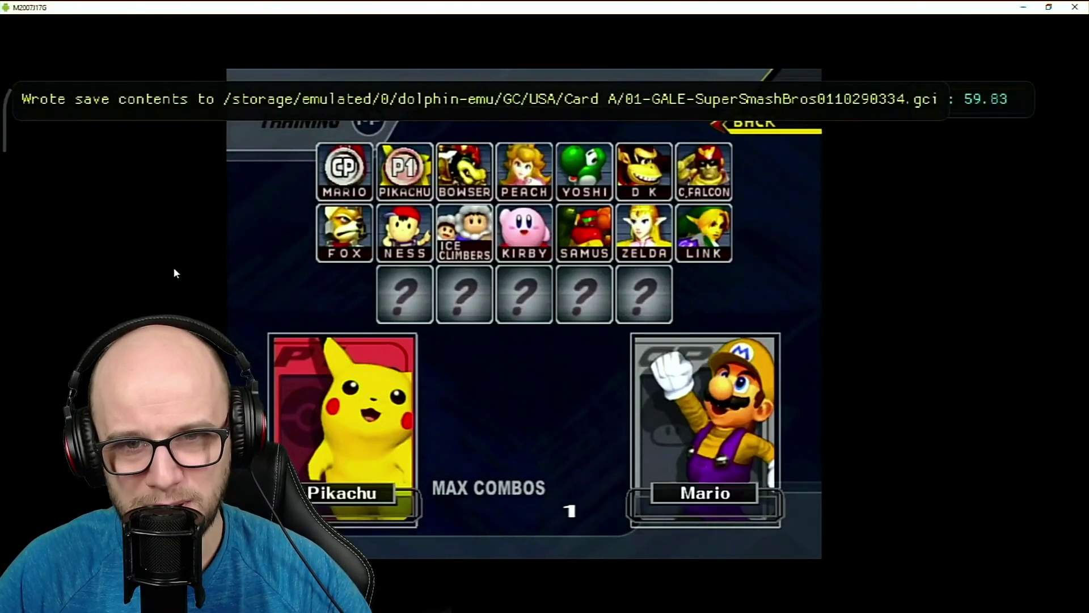
Leave the Training character selection and go back through 1-P Mode to the main menu
key(Up)
key(Right)
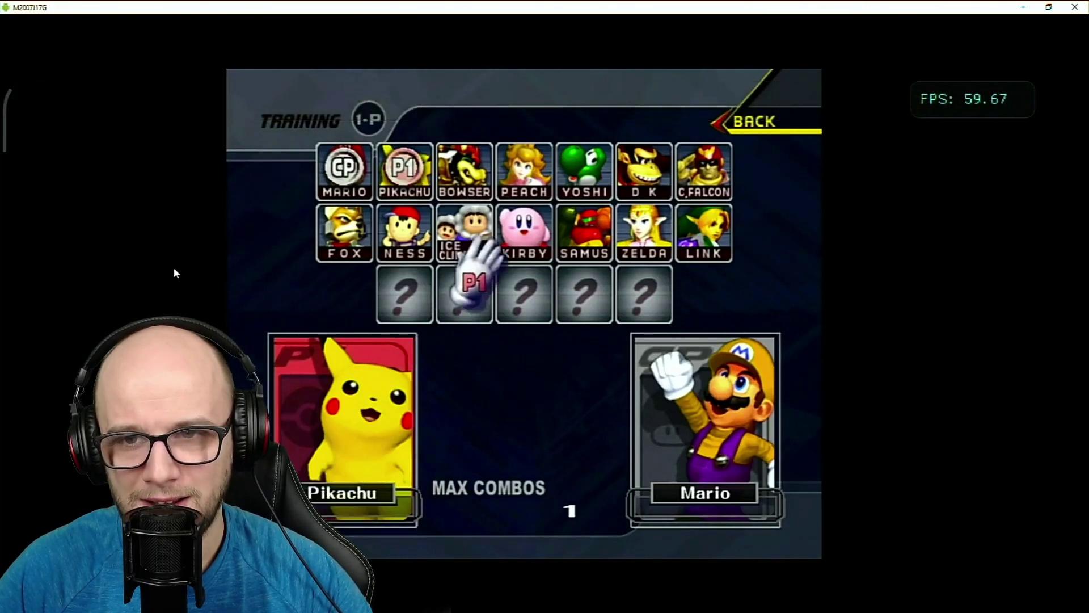
key(Return)
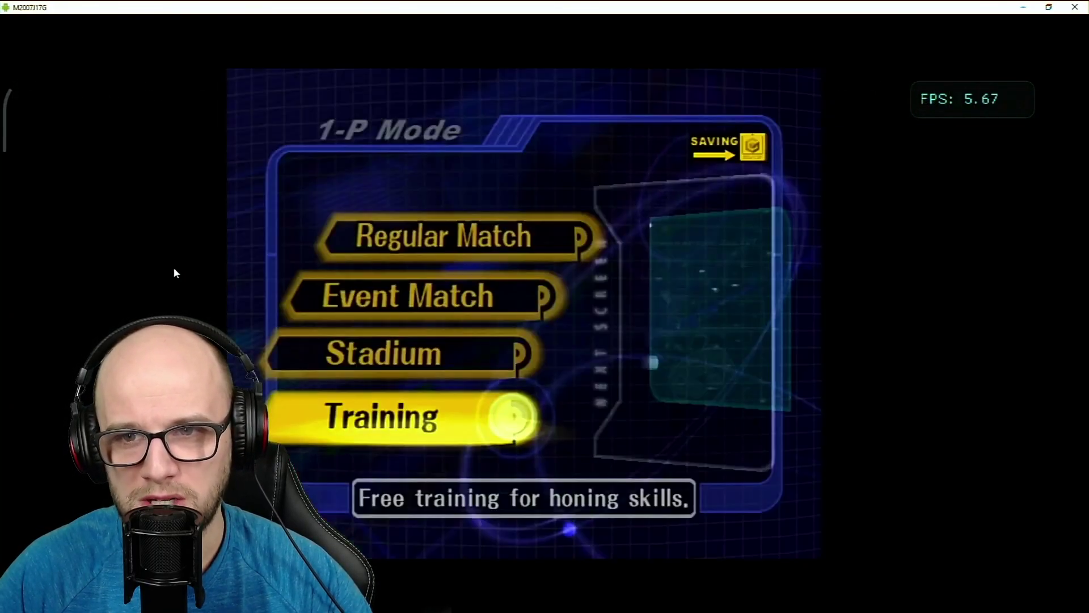
key(Down)
key(Down)
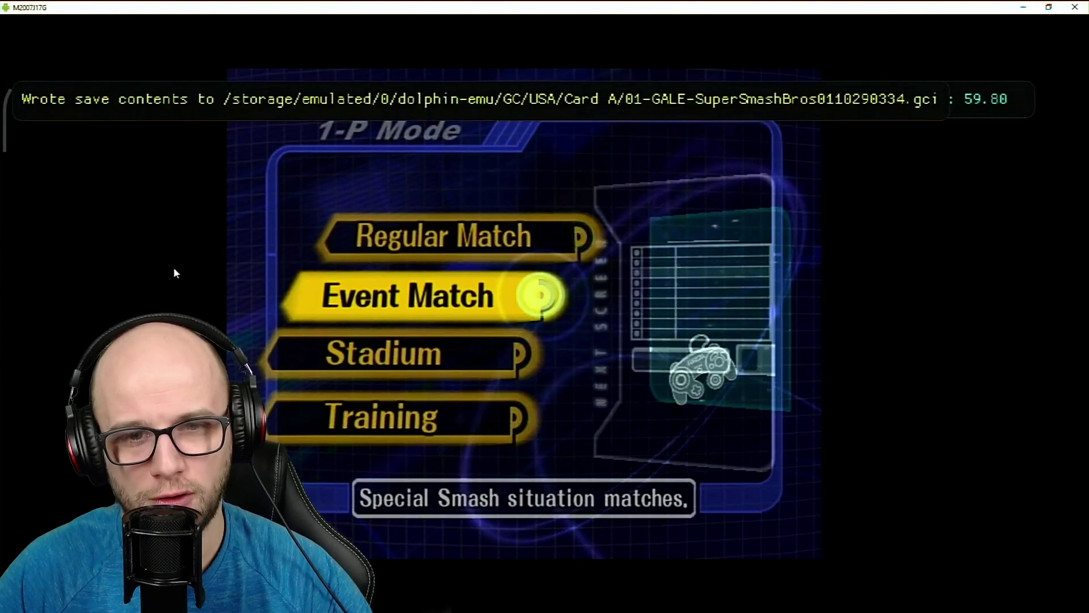
key(Escape)
Browse the main menu, look through the entries under Options, and return to the main menu
key(Down)
key(Down)
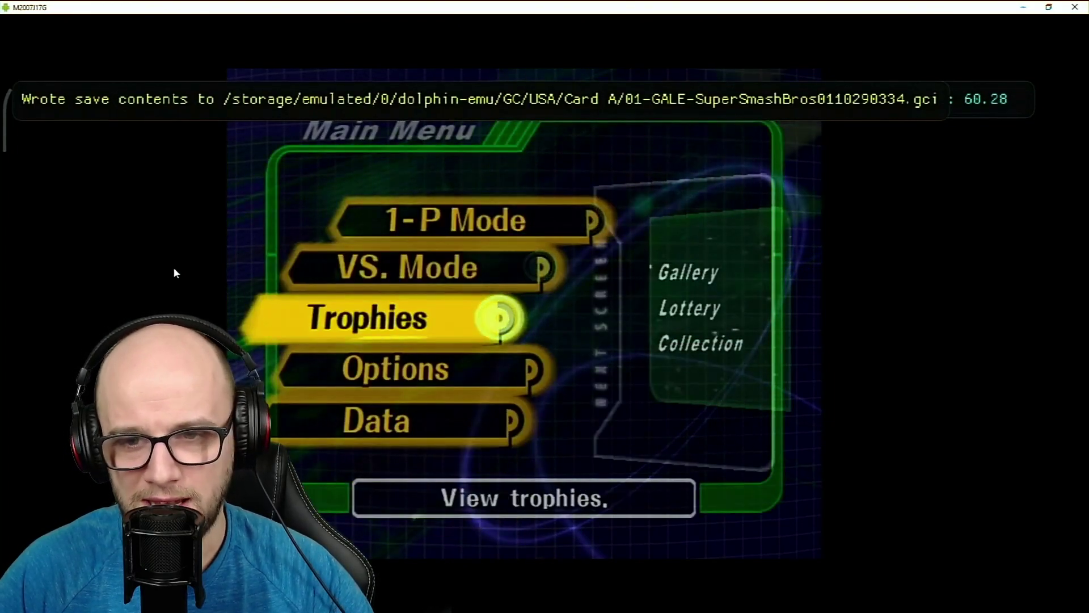
key(Up)
key(Down)
key(Down)
key(Return)
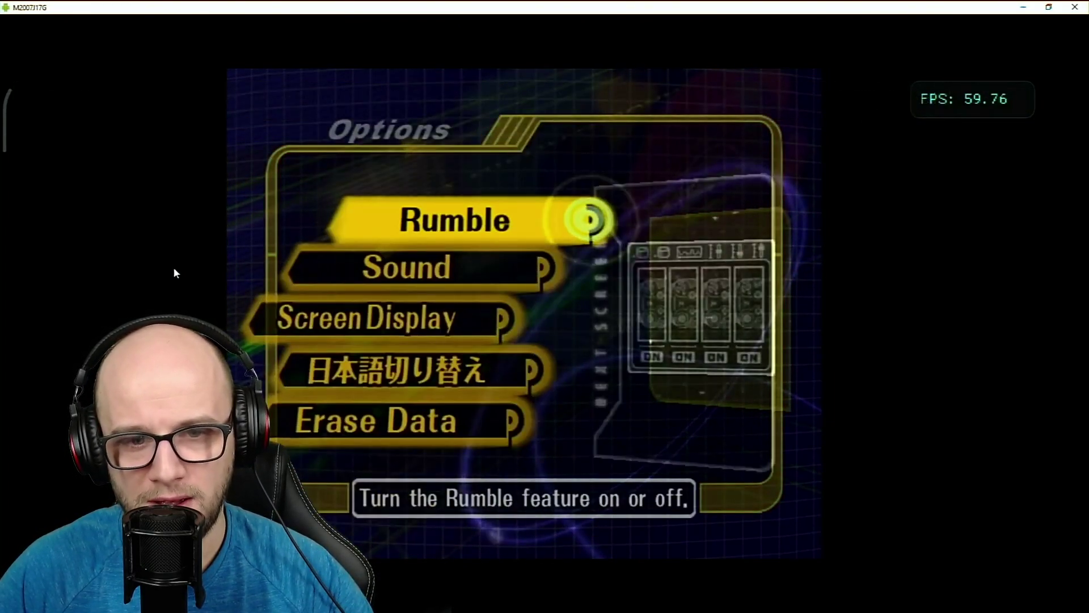
key(Down)
key(Down)
key(Escape)
key(Up)
key(Down)
key(Down)
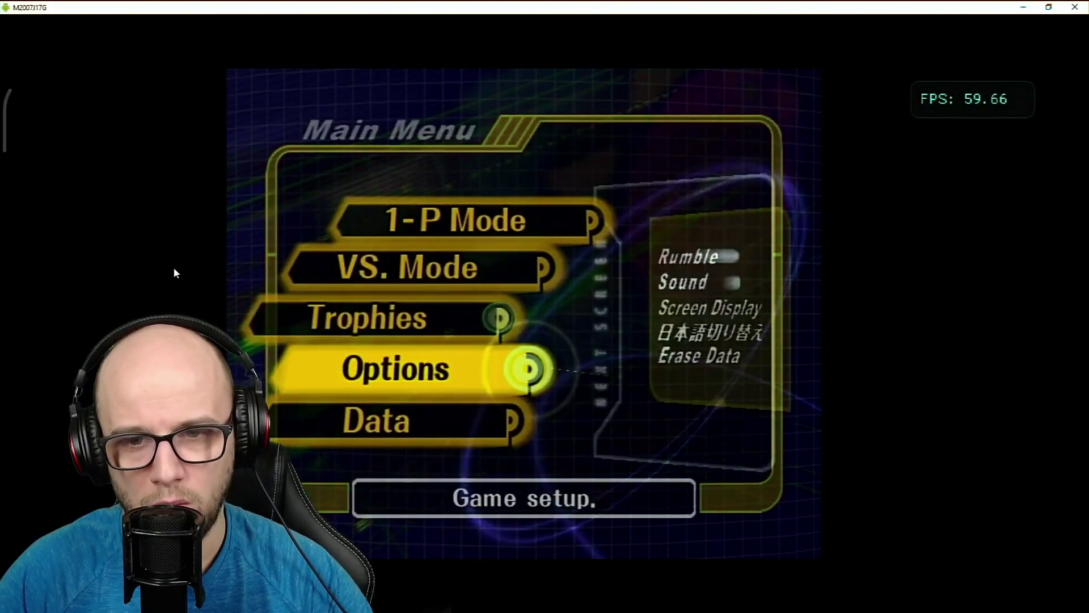
Step back and forth through the main menu entries around Trophies to check how the controller's directions respond
key(Up)
key(Up)
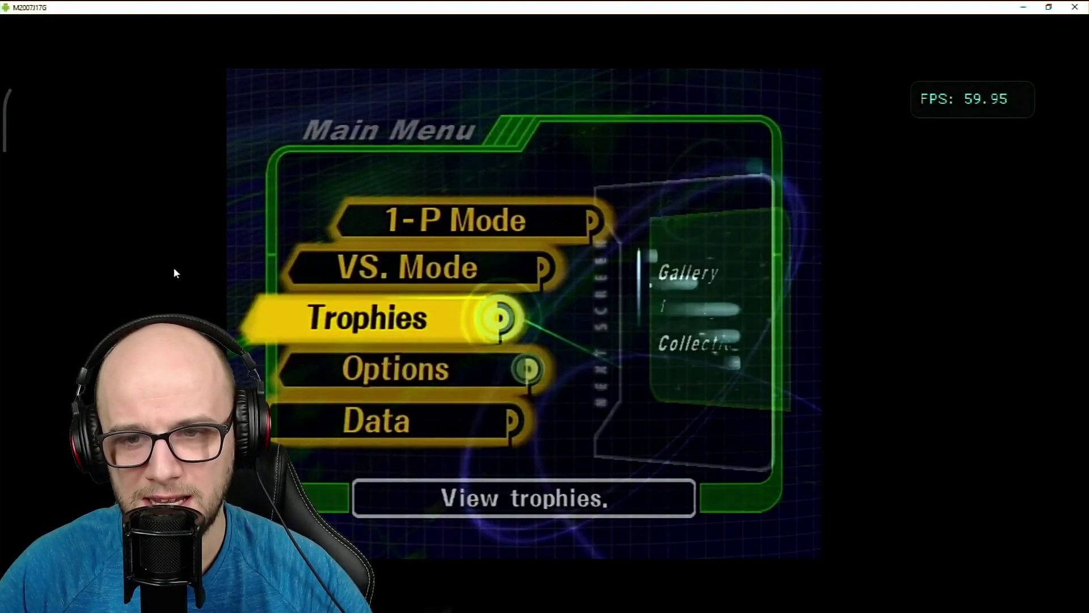
key(Up)
key(Down)
key(Down)
key(Up)
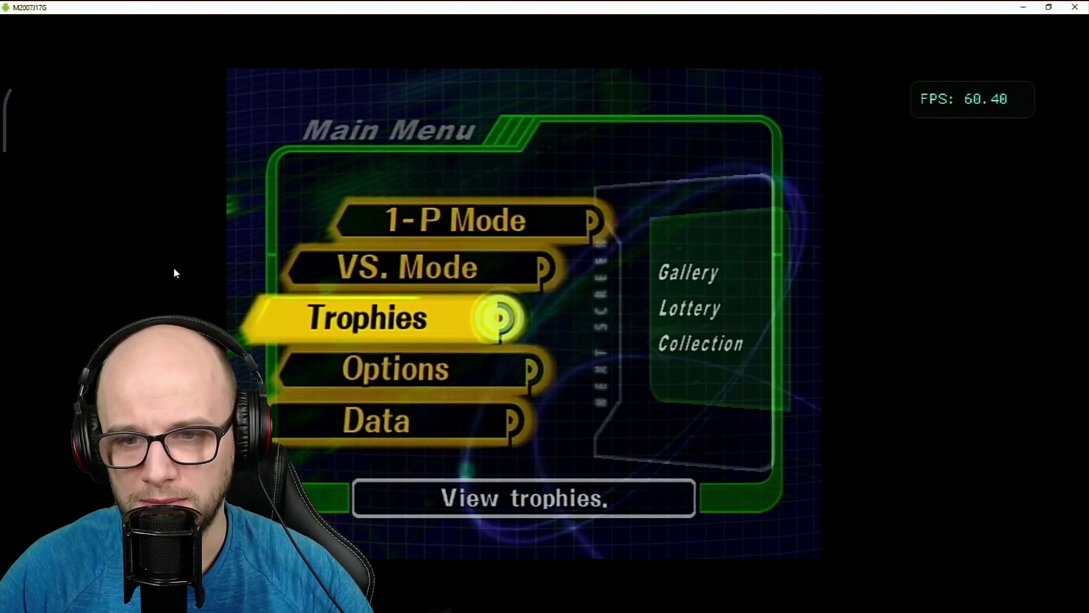
Enter Options again, step down through its list, and back out to check the confirm and back controls
key(Down)
key(Return)
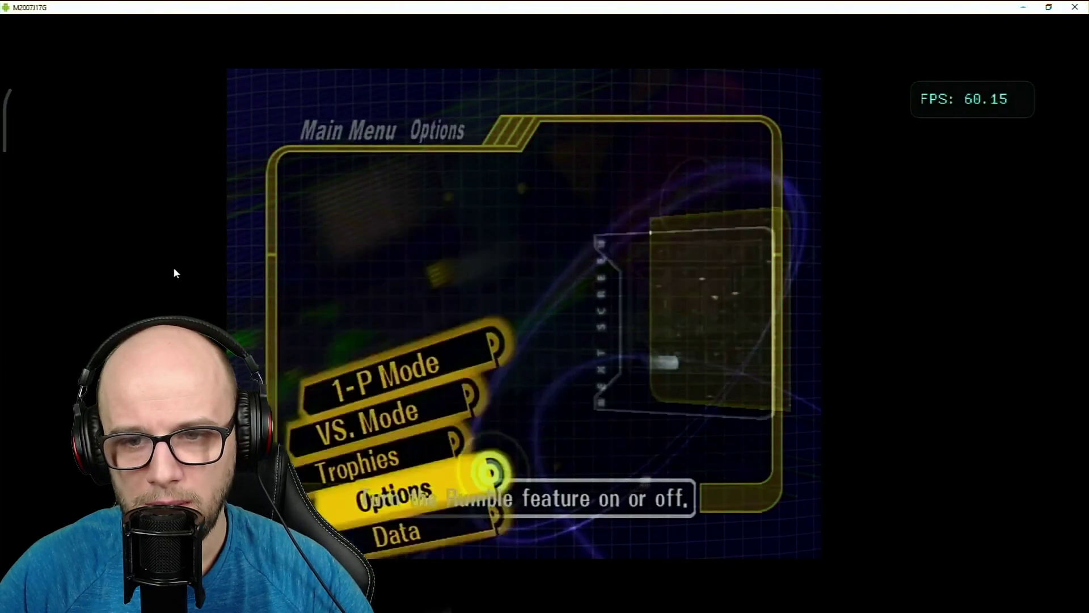
key(Down)
key(Down)
key(Down)
key(Escape)
Move the main menu selection up to 1-P Mode and back out to the game's title screen
key(Up)
key(Up)
key(Up)
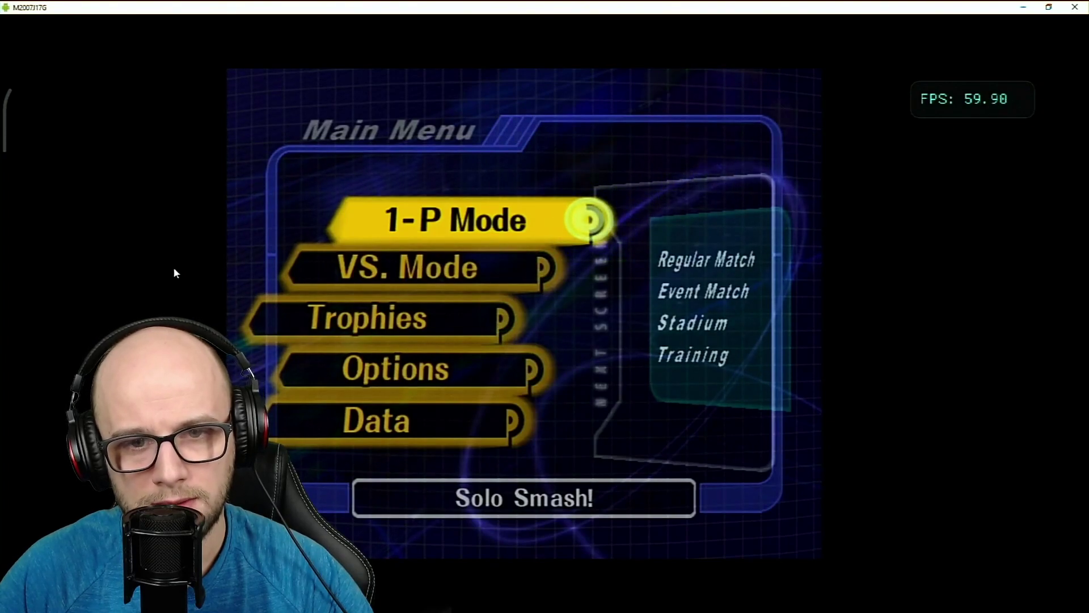
key(Escape)
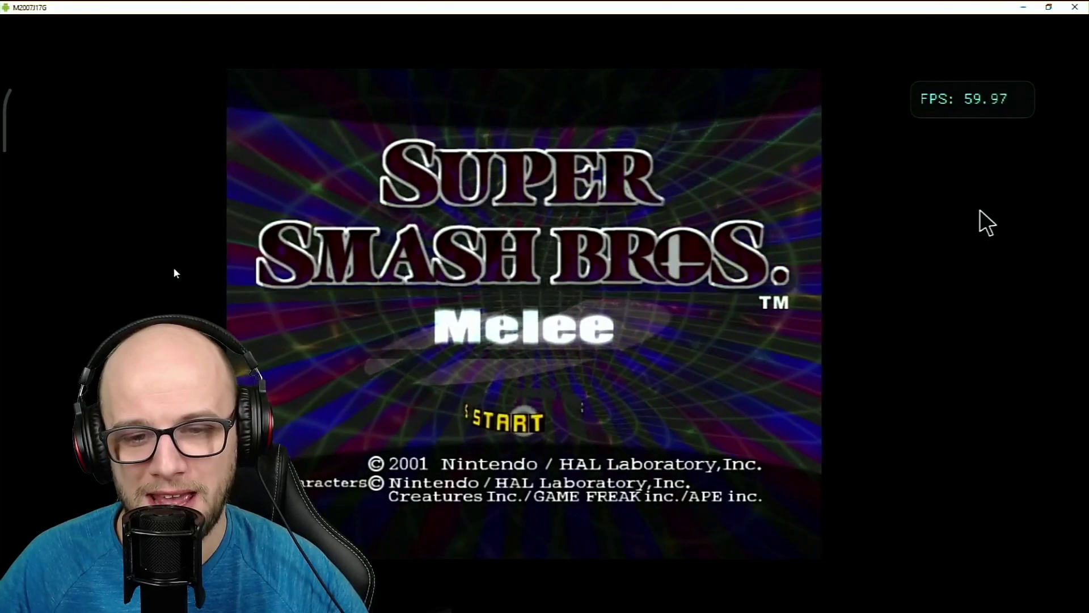
Start from the title screen and enter 1-P Mode
key(Return)
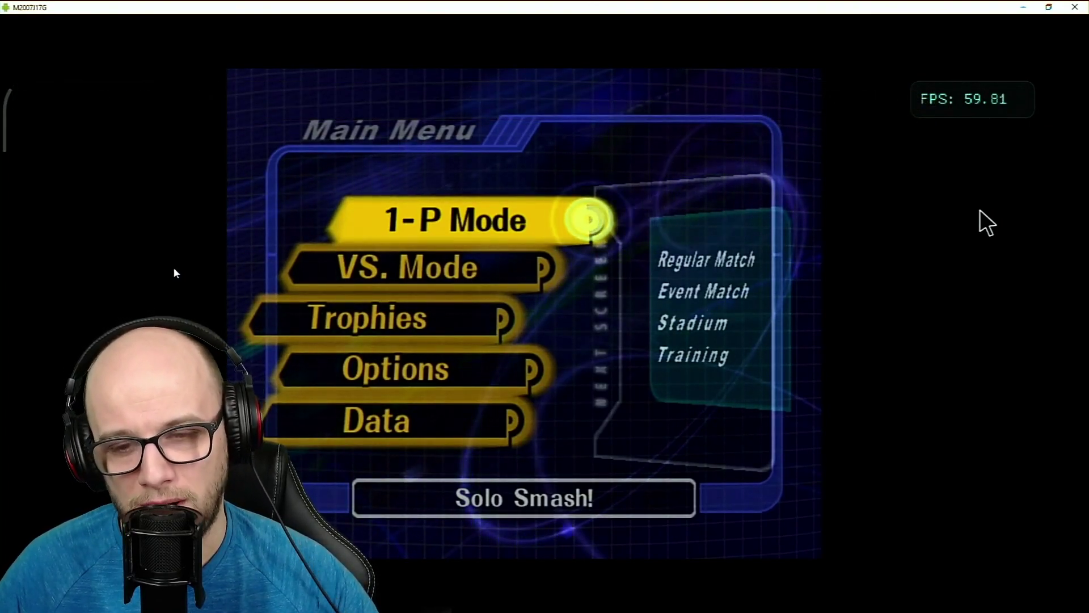
key(Down)
key(Up)
key(Return)
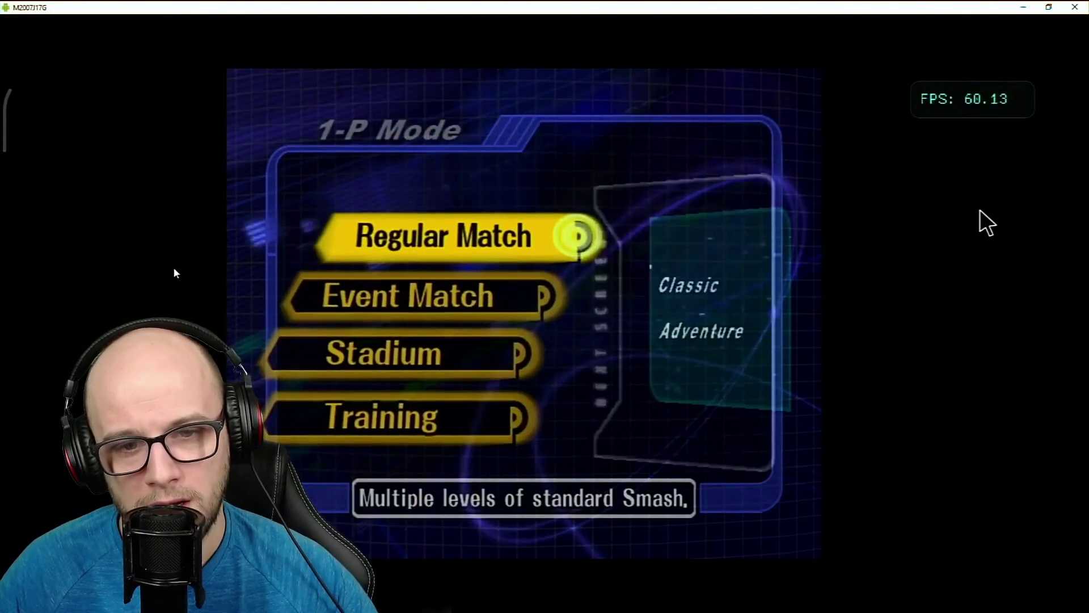
Enter the Stadium modes and select the Multi-Man Melee entry
key(Down)
key(Down)
key(Return)
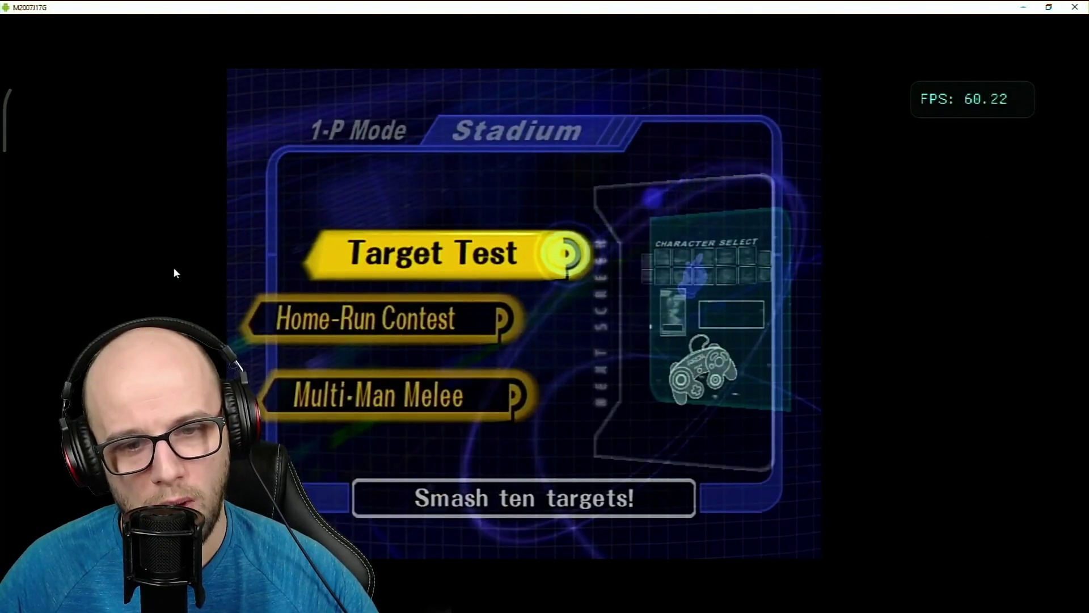
key(Down)
key(Down)
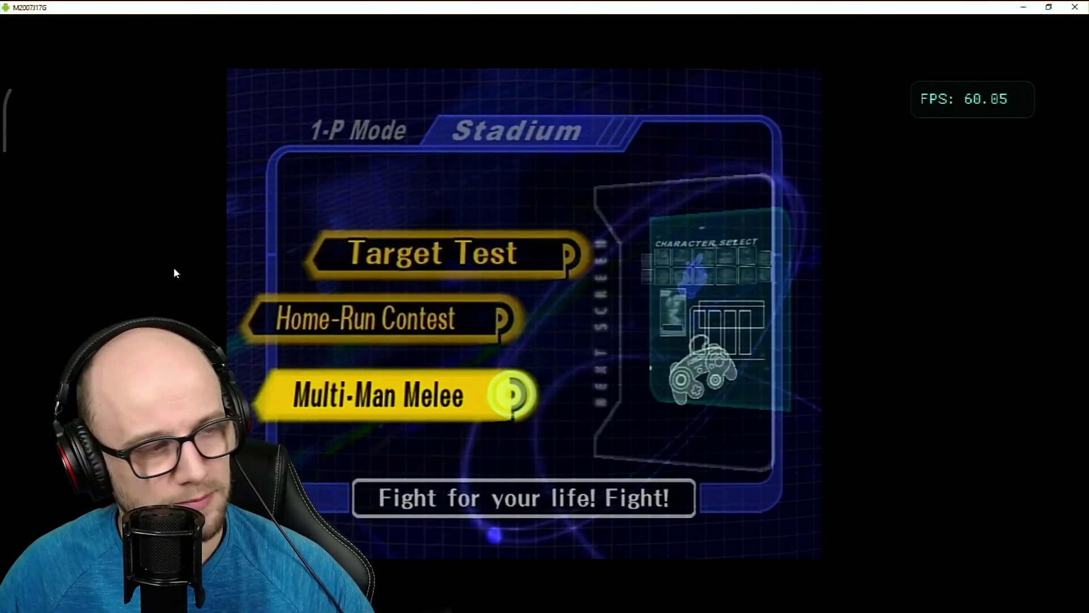